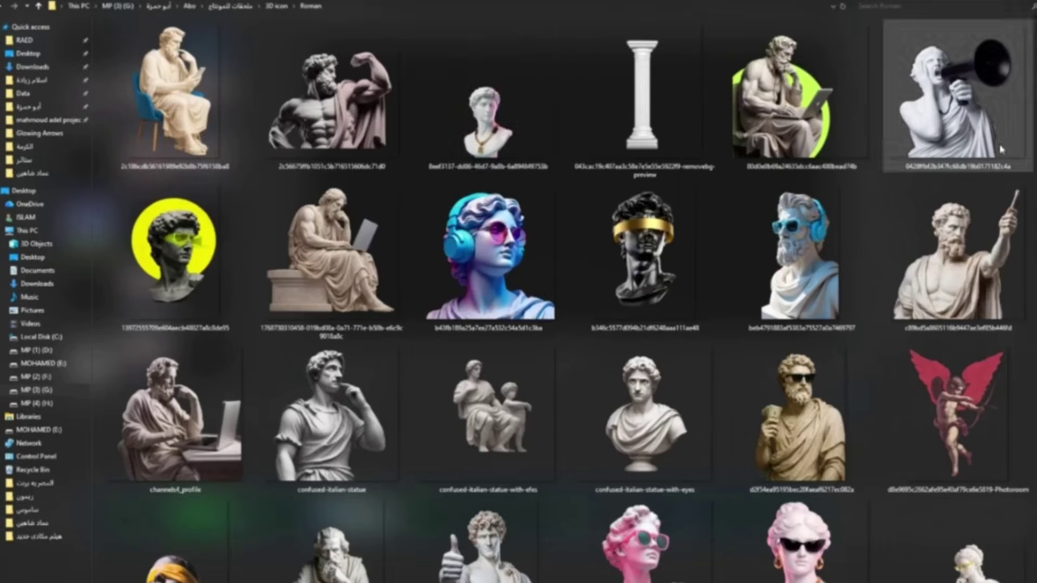
# Browse the Roman and Characters image folders and preview the animated GIFs from the rocket to the alarm clock.
pyautogui.scroll(-3, 576, 299)
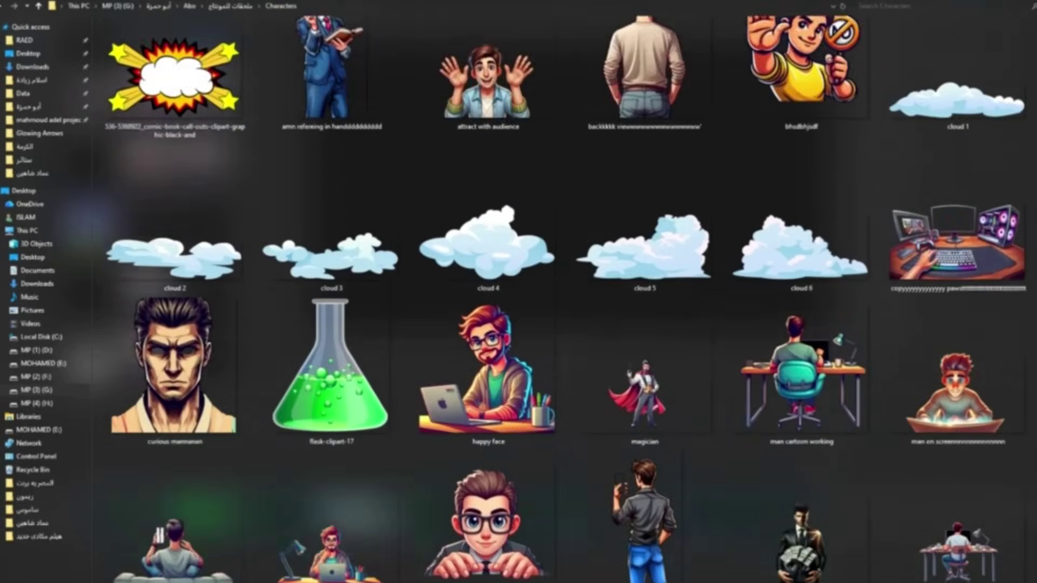
pyautogui.scroll(-5, 569, 299)
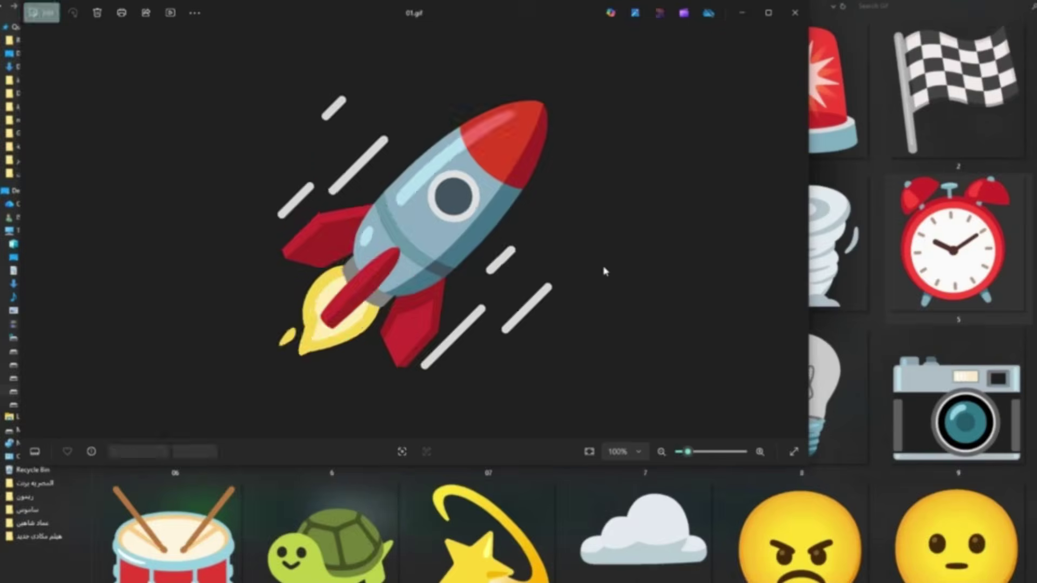
pyautogui.press('Right')
pyautogui.press('Right')
pyautogui.press('Right')
pyautogui.press('Right')
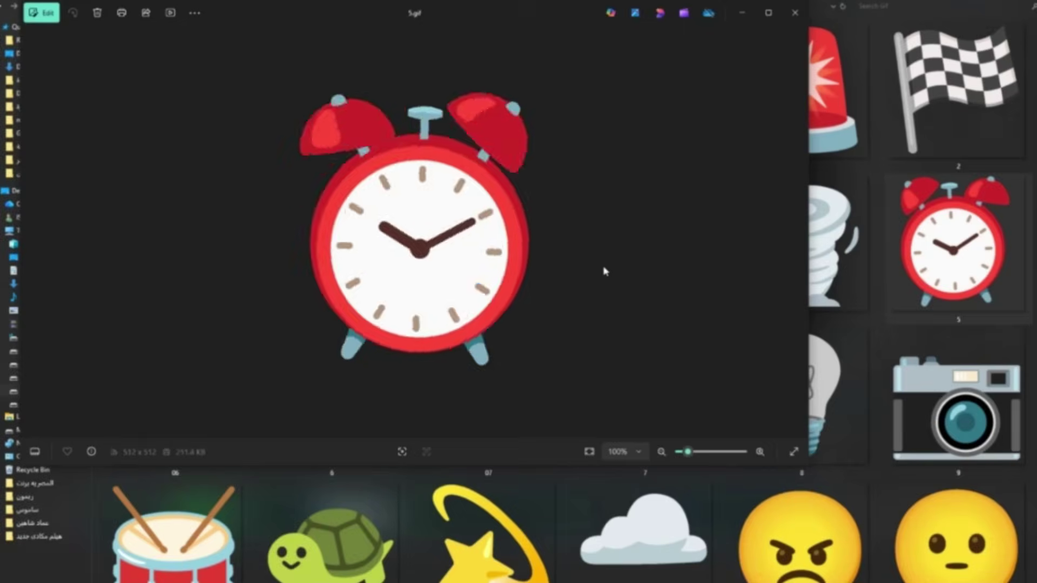
pyautogui.press('Right')
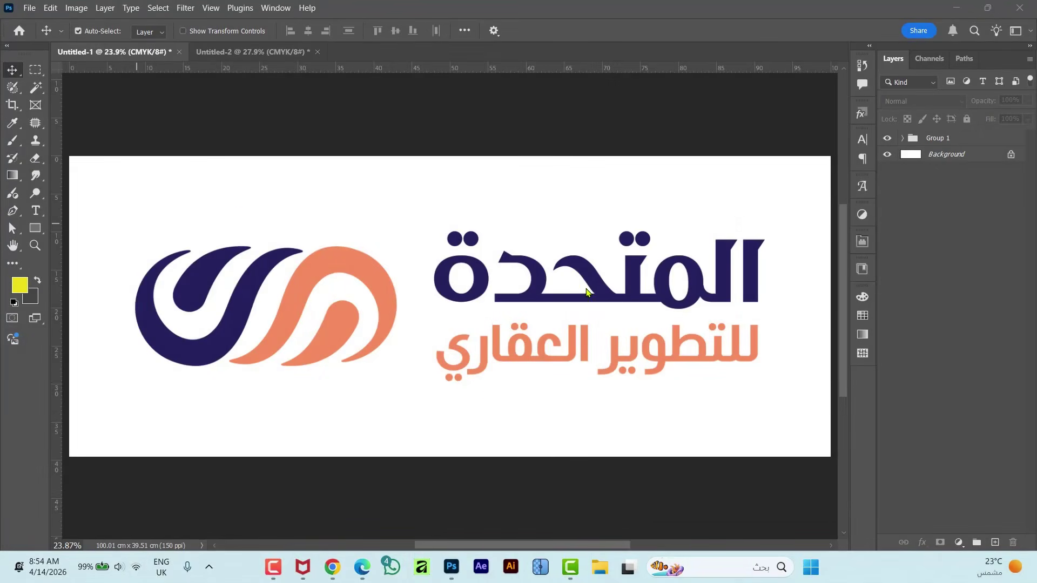
# Save a copy of the vertical logo document Untitled-2 to the Downloads folder as a JPEG named "logo 1".
pyautogui.click(270, 60)
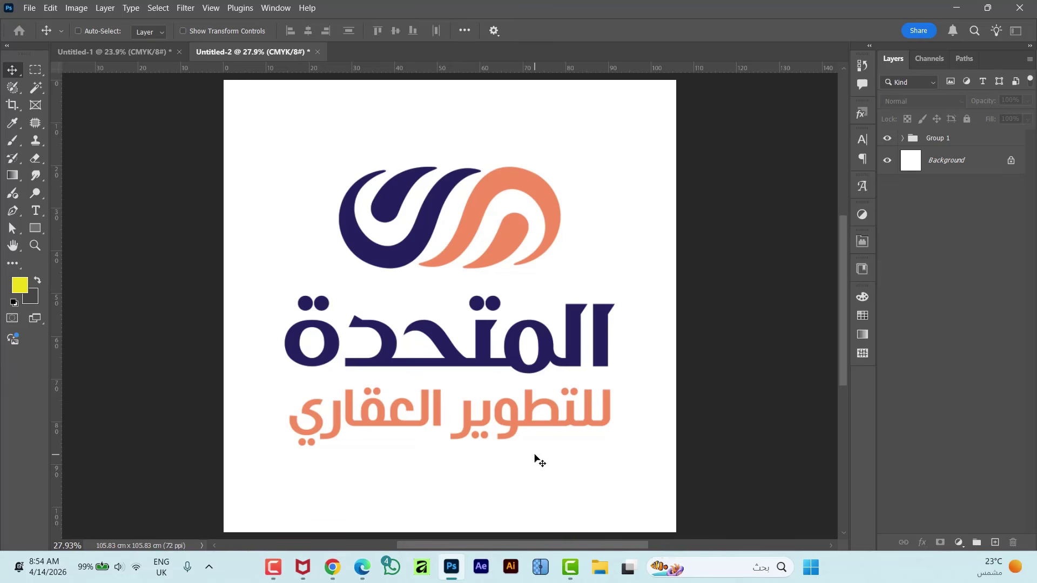
pyautogui.hotkey('ctrl', 'n')
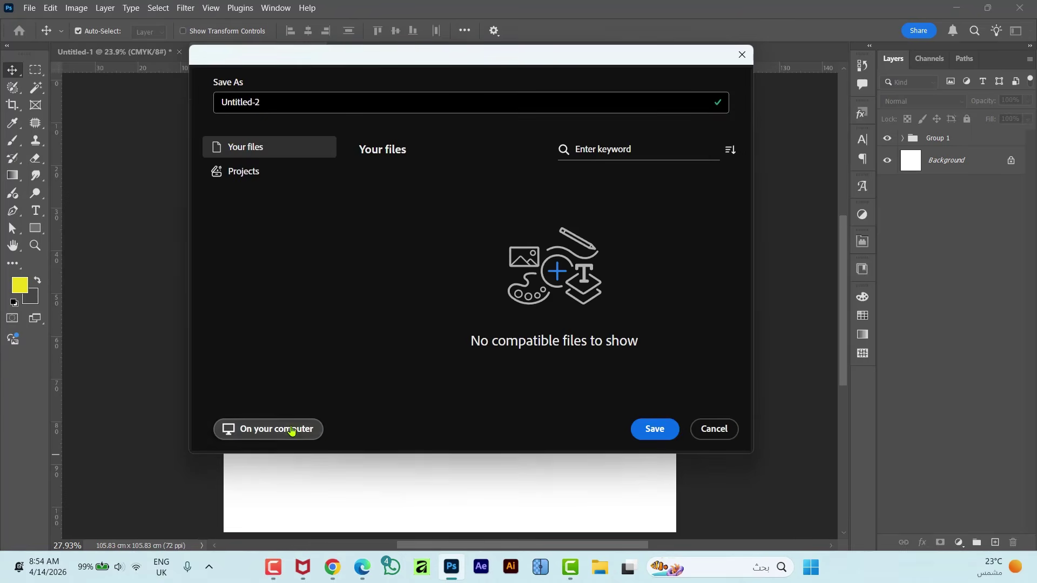
pyautogui.click(290, 431)
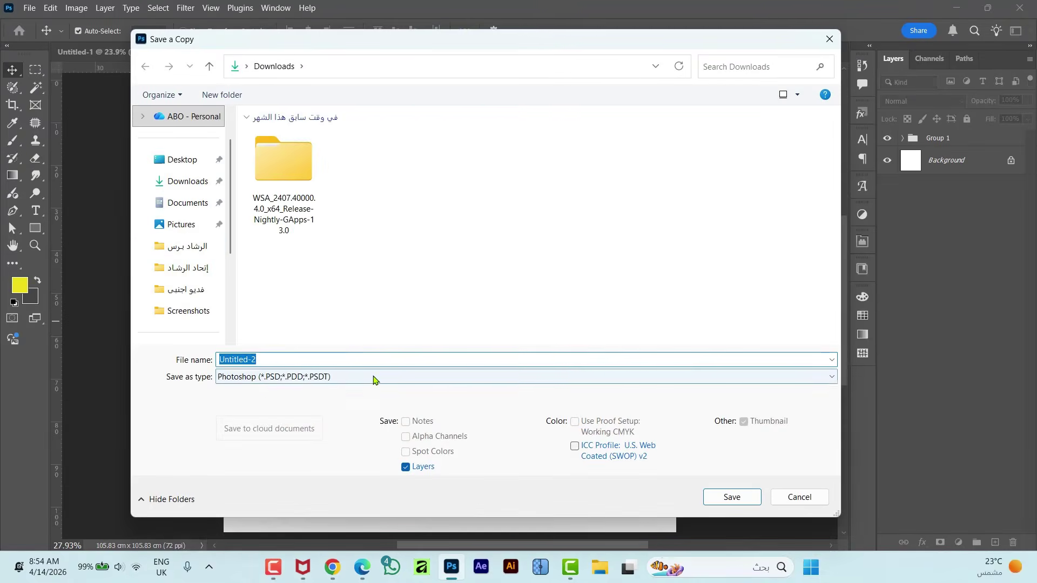
pyautogui.click(354, 376)
pyautogui.click(354, 444)
pyautogui.click(331, 361)
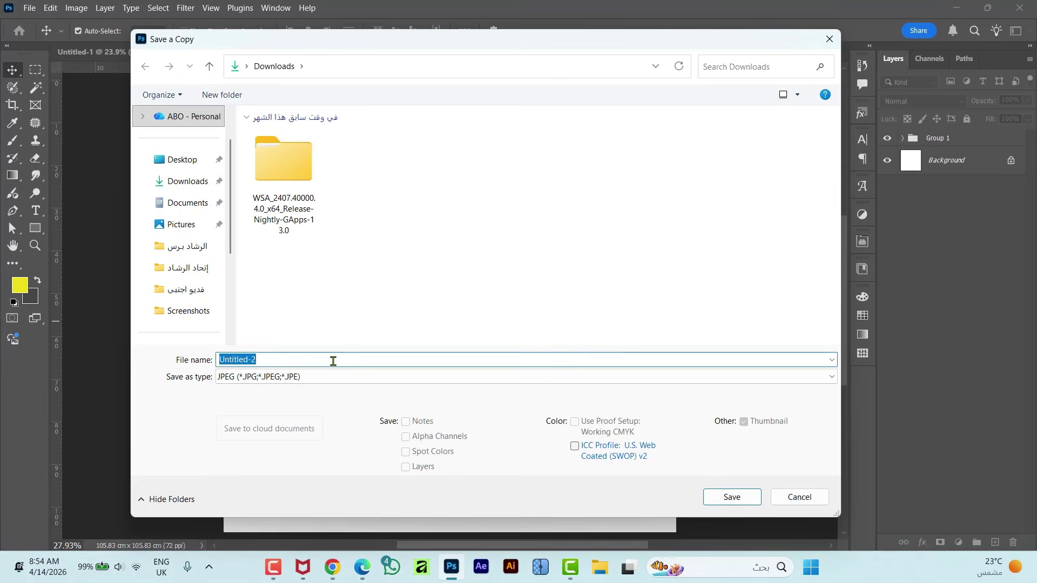
pyautogui.write('logo 1')
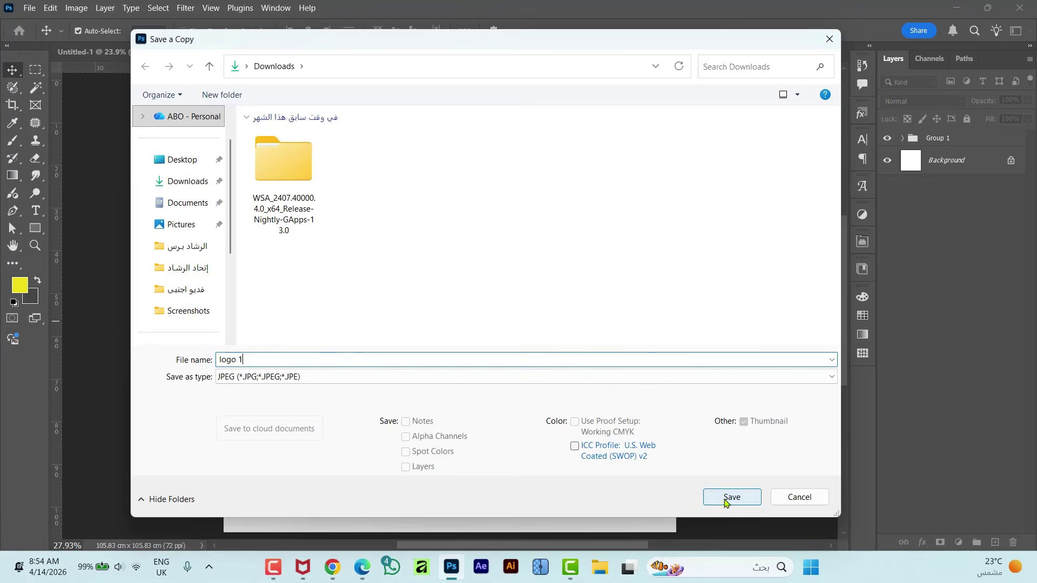
pyautogui.click(729, 497)
pyautogui.click(592, 128)
pyautogui.press('v')
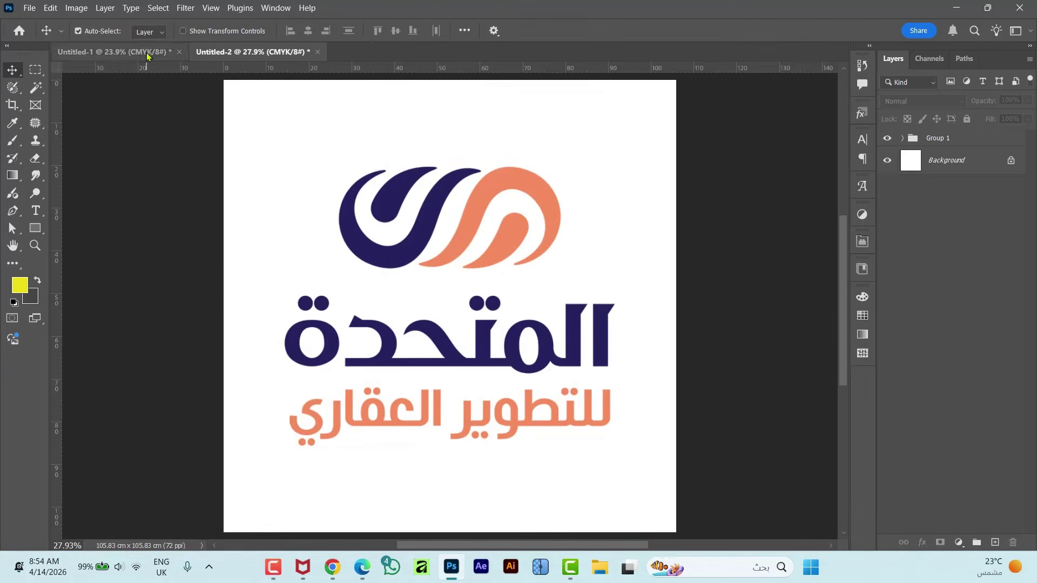
# Save a copy of the horizontal logo document Untitled-1 to the Downloads folder as a JPEG named "logo 2".
pyautogui.hotkey('ctrl', 'Tab')
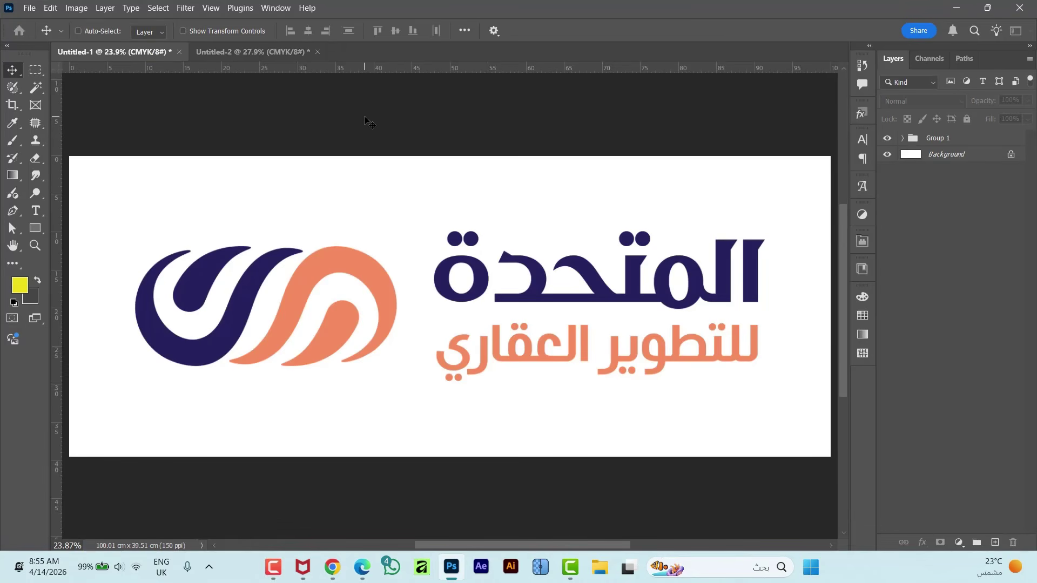
pyautogui.hotkey('ctrl', 'shift', 's')
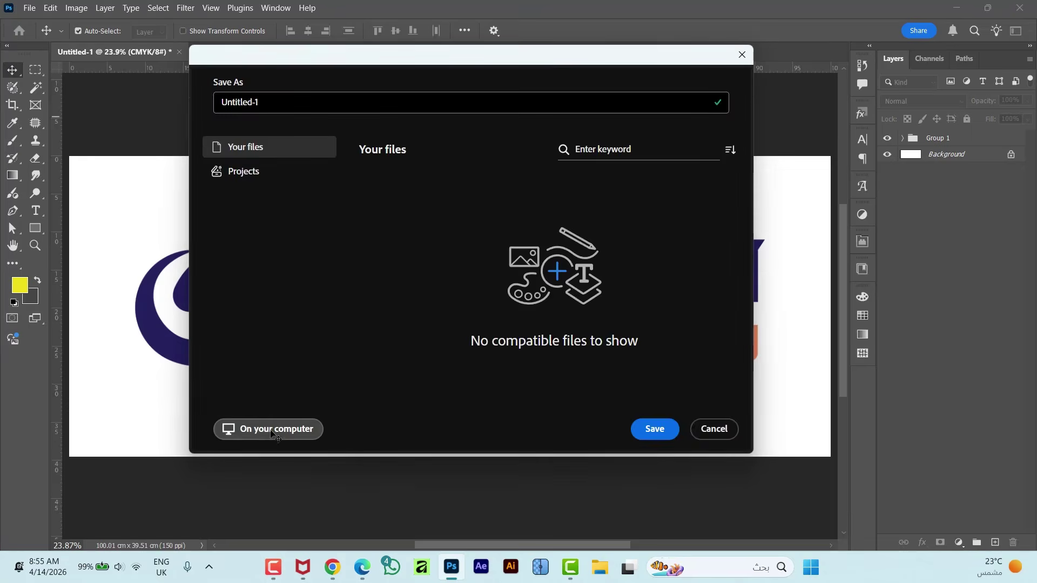
pyautogui.click(274, 435)
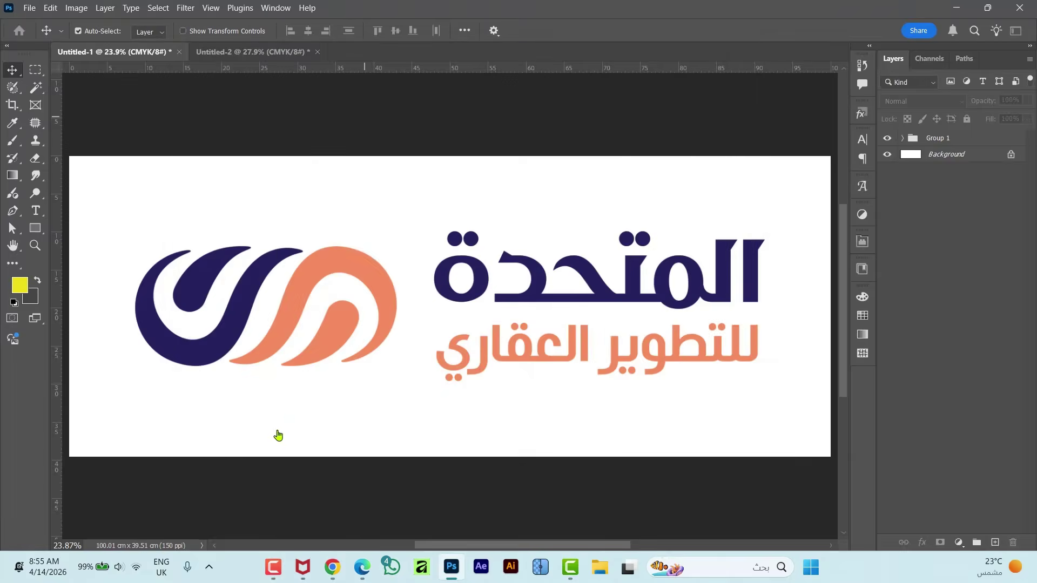
pyautogui.click(313, 377)
pyautogui.click(259, 460)
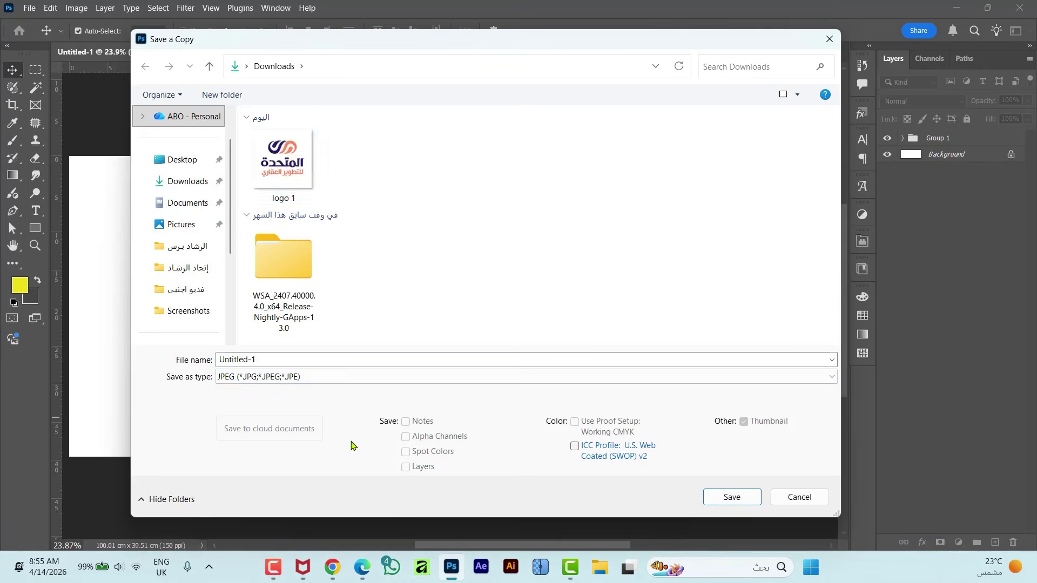
pyautogui.click(284, 159)
pyautogui.doubleClick(344, 361)
pyautogui.write('2')
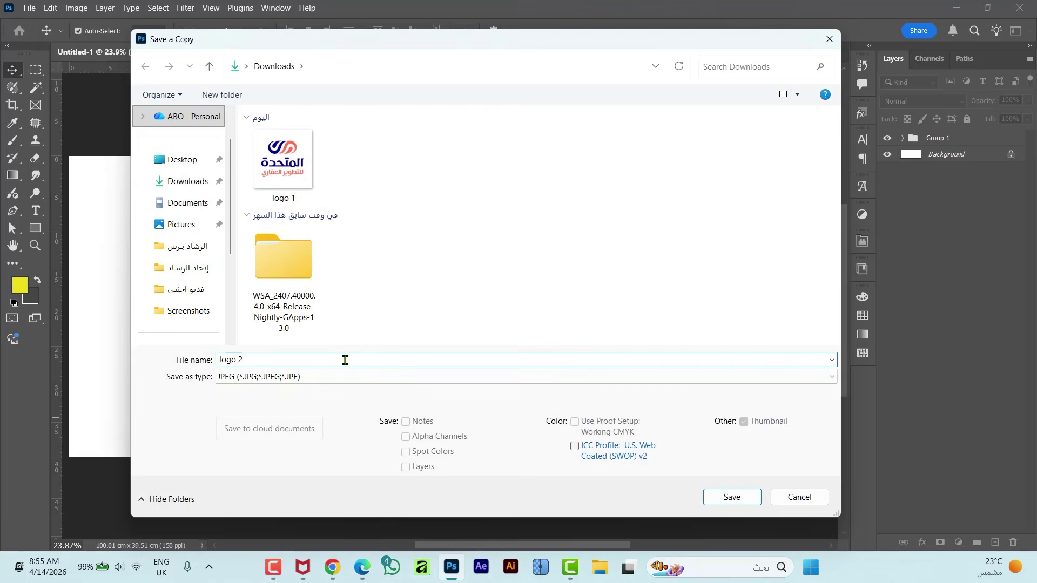
pyautogui.click(732, 497)
pyautogui.click(590, 128)
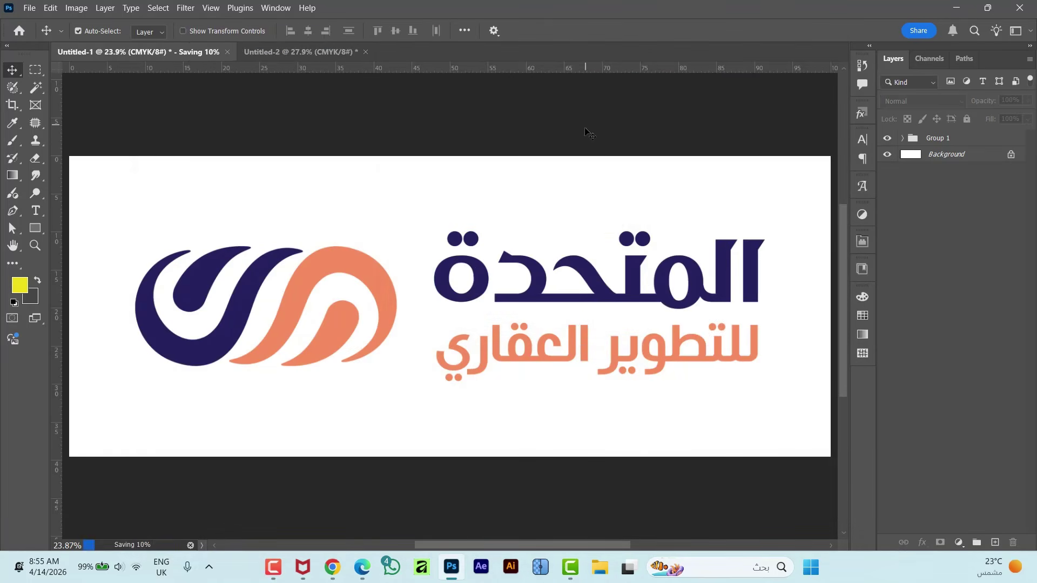
# Switch to Arena's side-by-side image chat in the browser and attach logo 1 and logo 2 from Downloads.
pyautogui.click(360, 568)
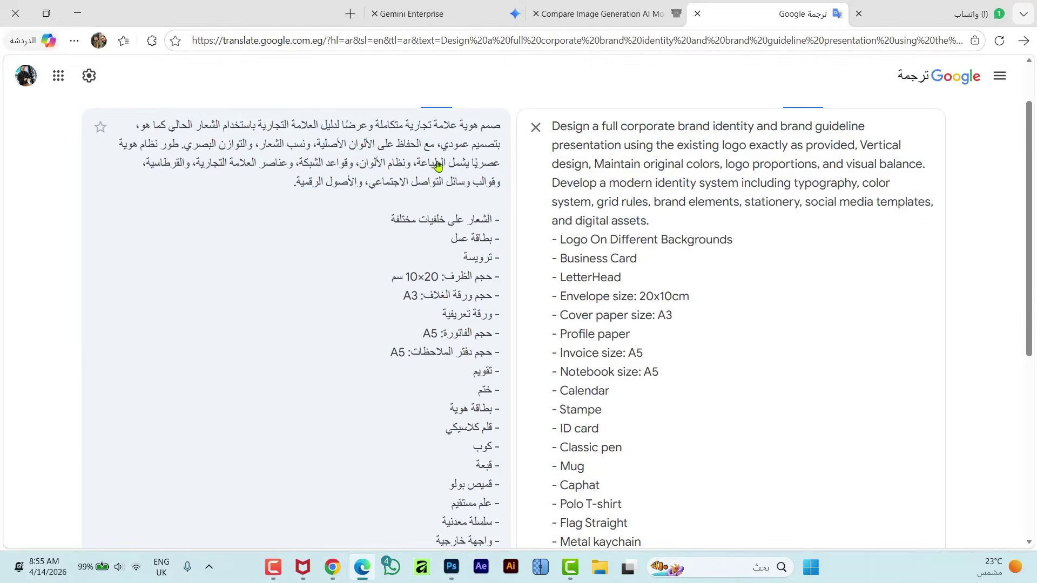
pyautogui.click(598, 9)
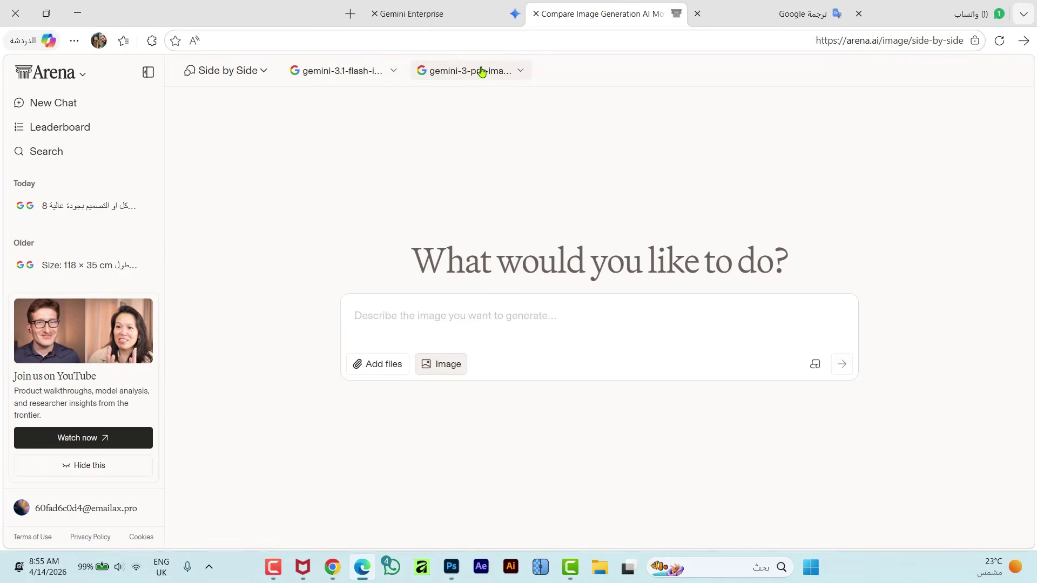
pyautogui.click(384, 369)
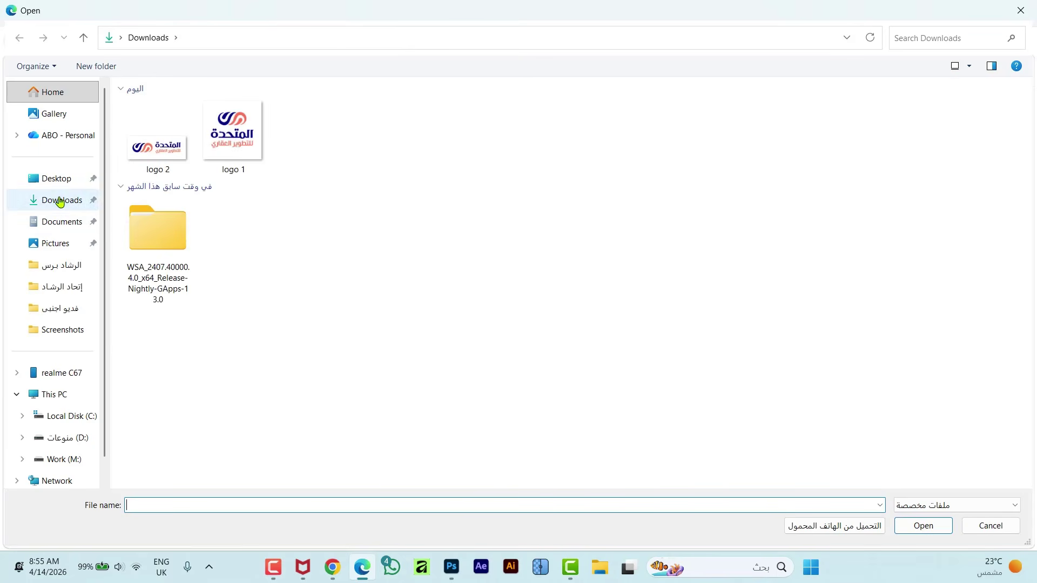
pyautogui.click(60, 200)
pyautogui.click(160, 151)
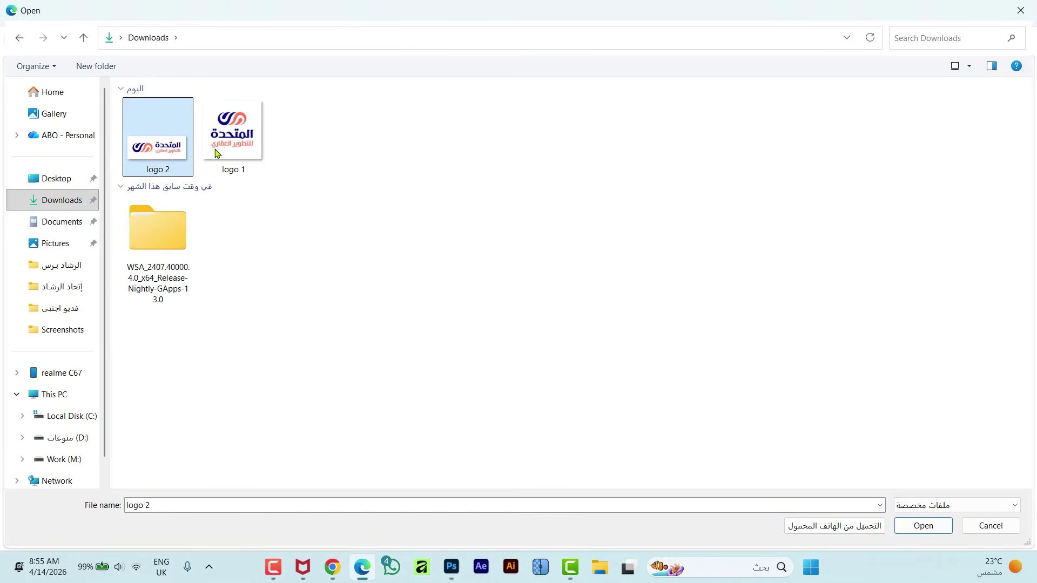
pyautogui.click(923, 525)
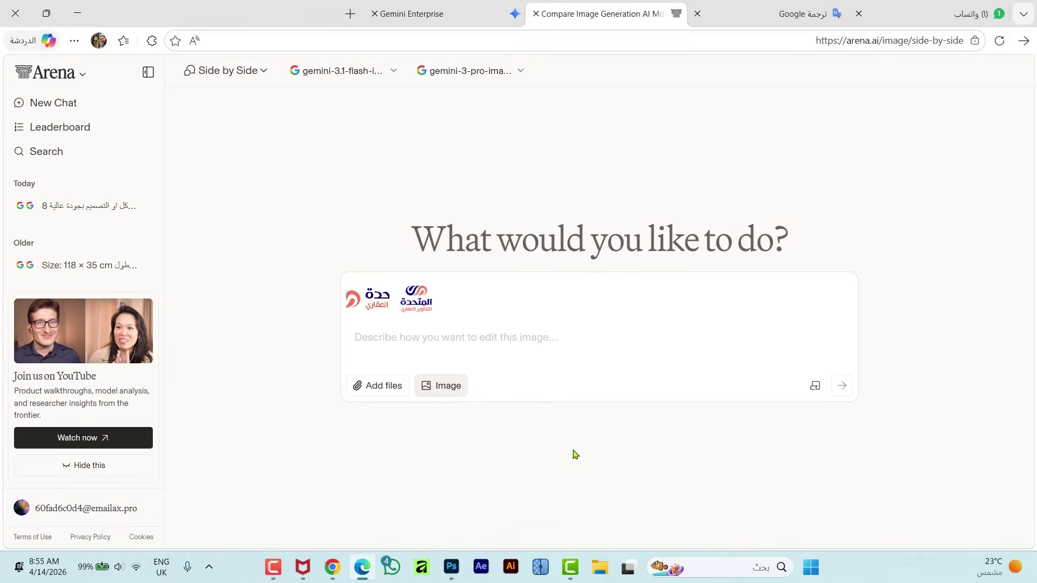
# Copy the full English brand identity prompt from Google Translate, from "Design a full corporate brand identity" through "client presentation.".
pyautogui.click(778, 17)
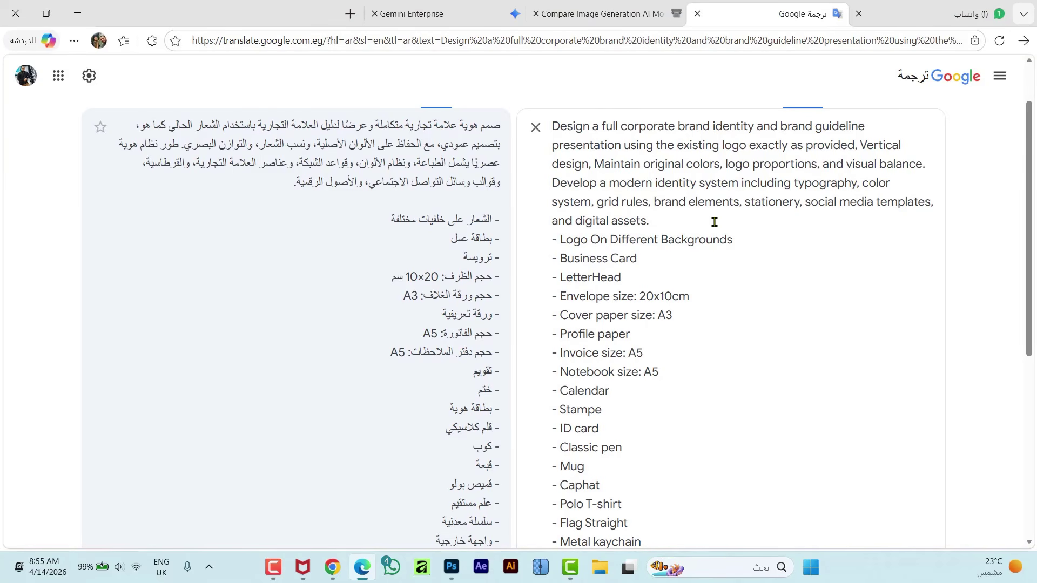
pyautogui.moveTo(555, 125); pyautogui.dragTo(807, 402)
pyautogui.scroll(-5, 792, 476)
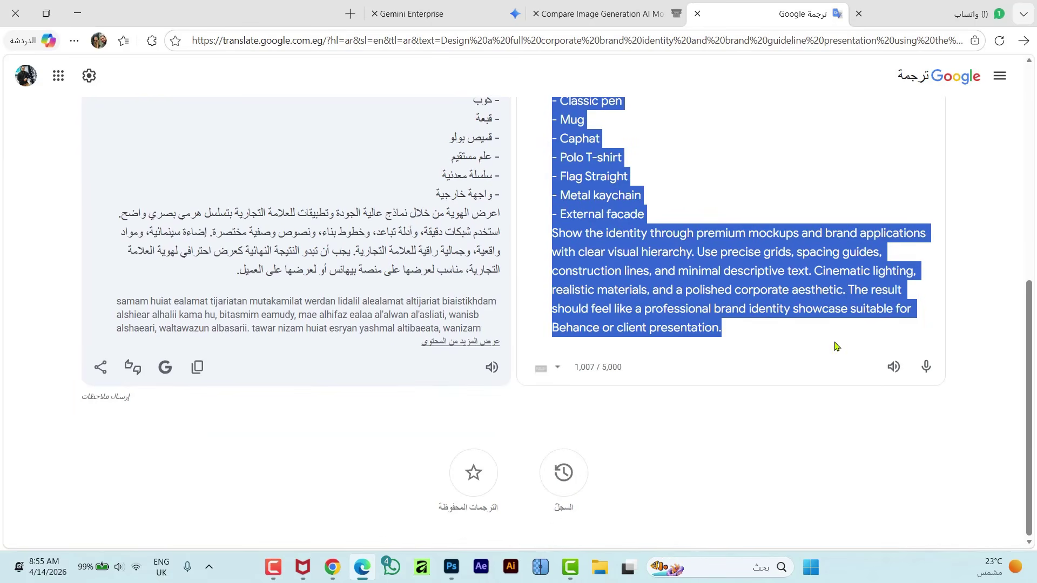
pyautogui.scroll(5, 781, 333)
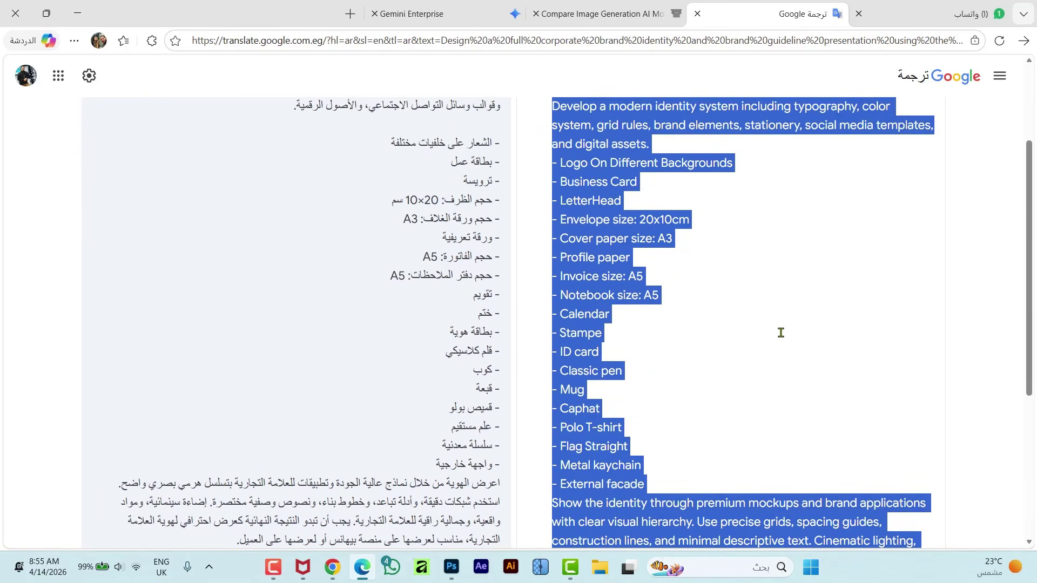
pyautogui.scroll(1, 782, 333)
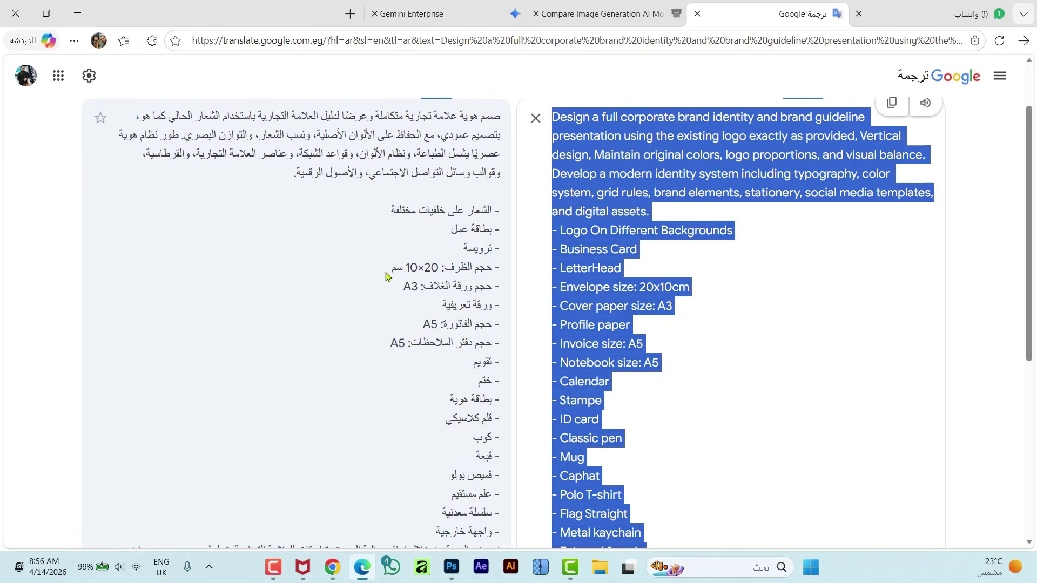
pyautogui.scroll(-3, 381, 398)
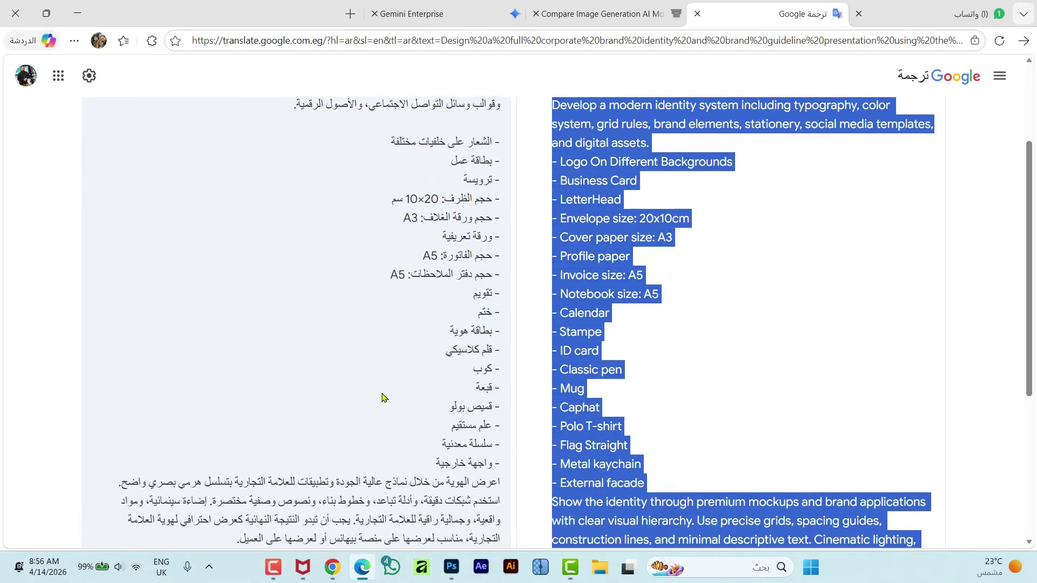
pyautogui.scroll(-1, 413, 436)
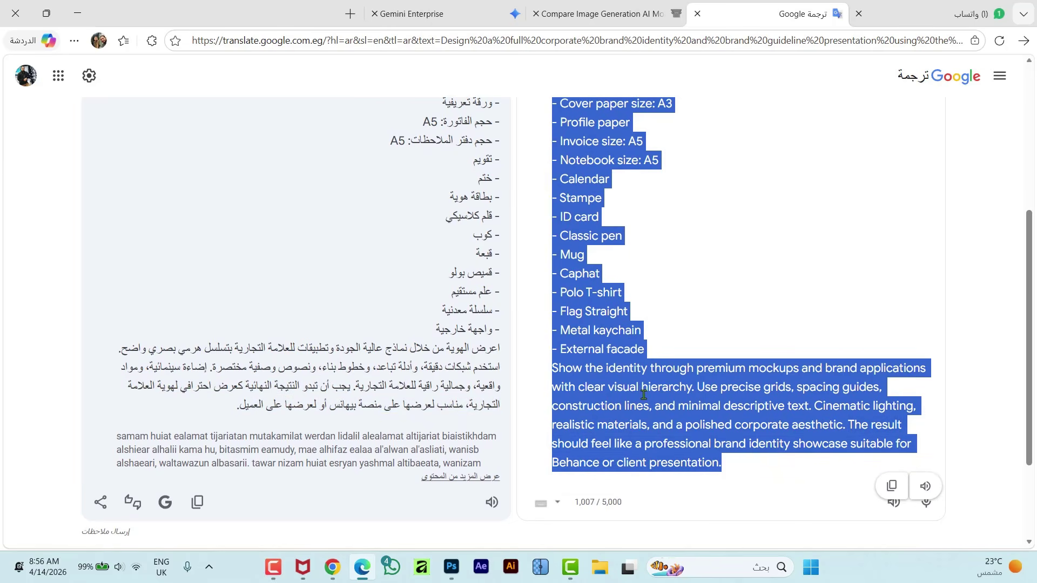
pyautogui.rightClick(654, 367)
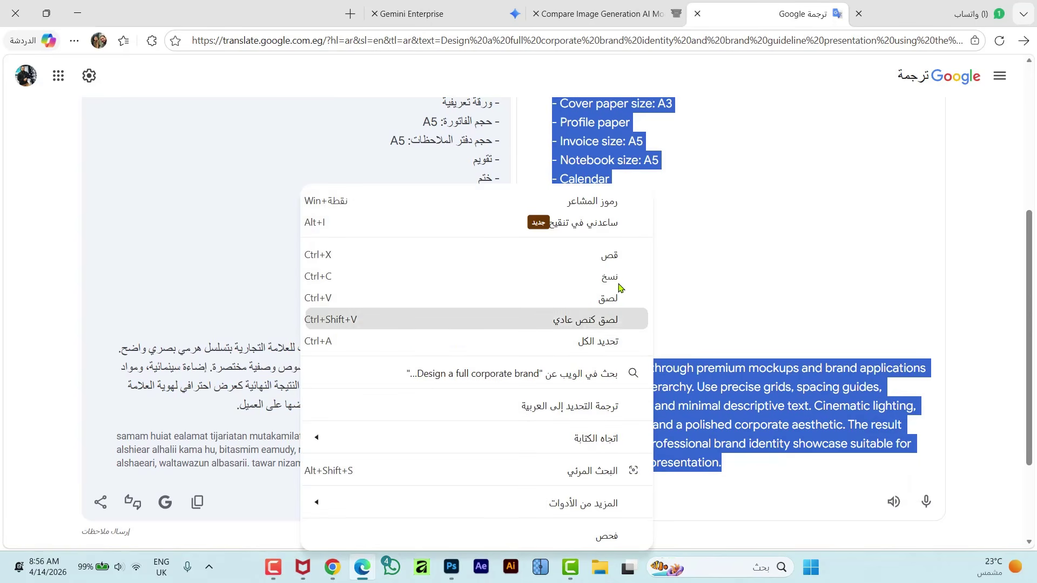
pyautogui.click(604, 277)
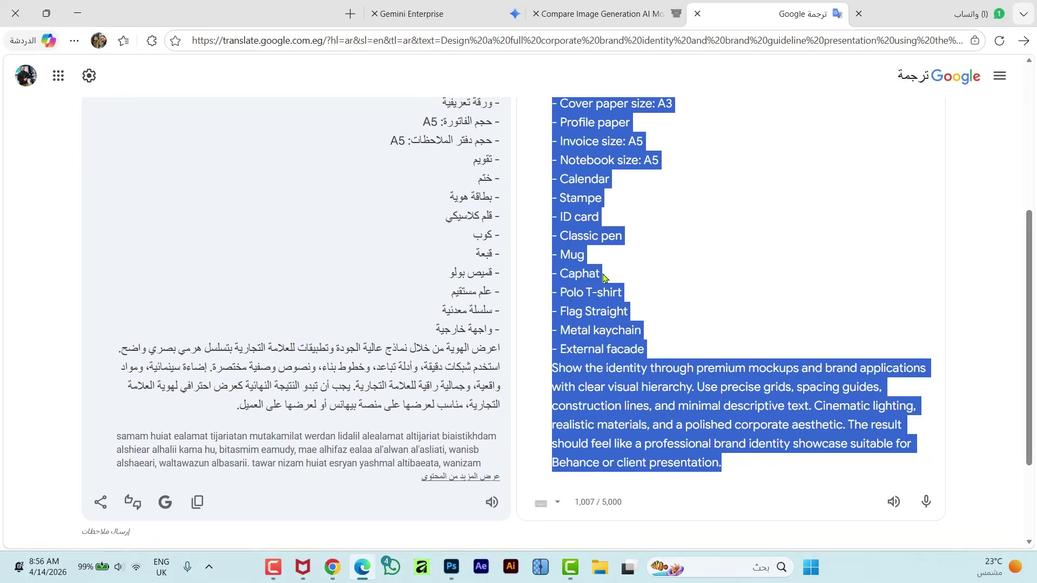
# Paste the brand identity prompt into the Arena chat with the attached logos and submit it.
pyautogui.click(604, 3)
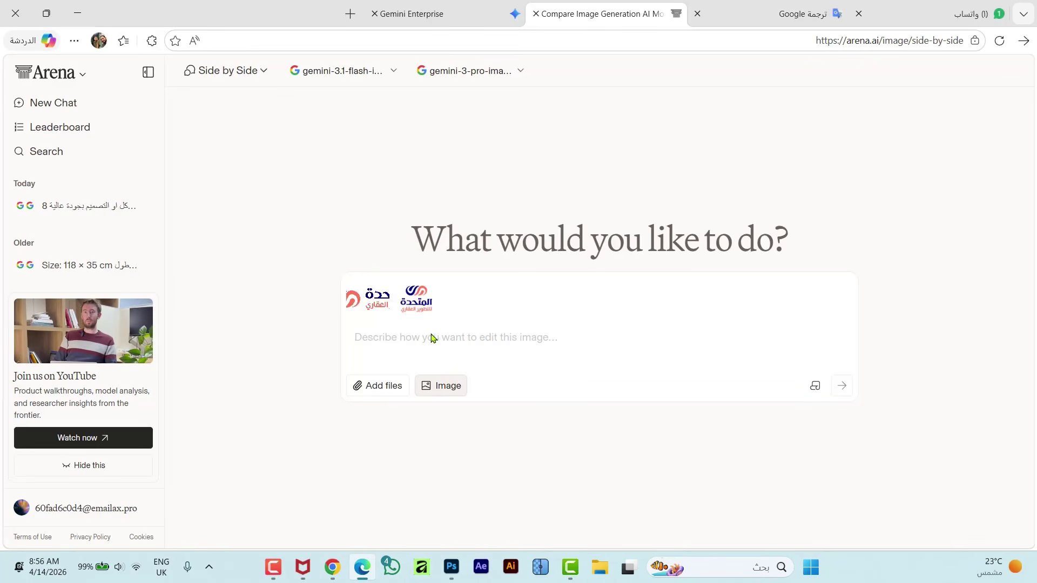
pyautogui.click(426, 341)
pyautogui.hotkey('ctrl', 'v')
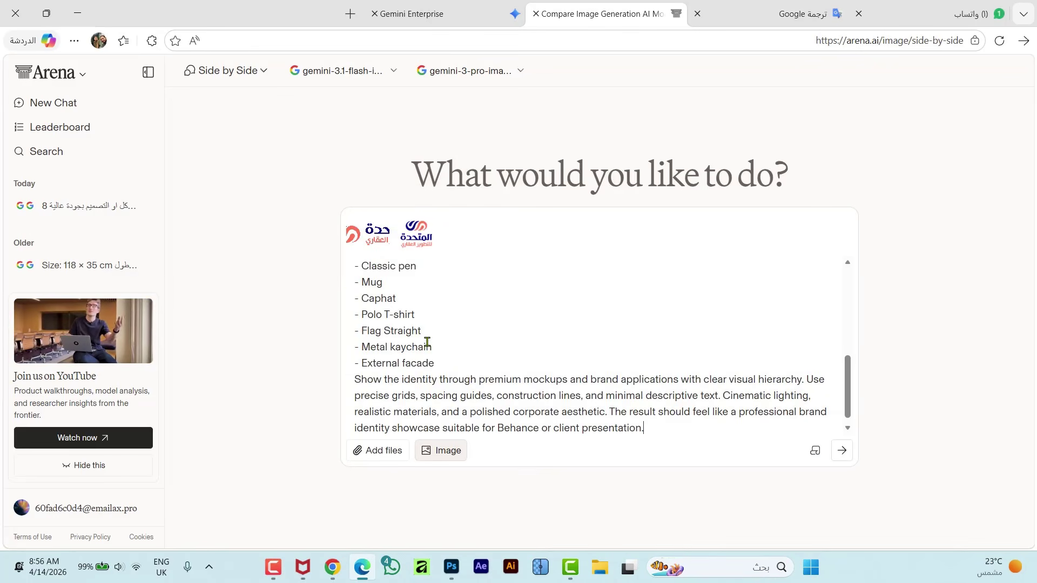
pyautogui.click(842, 450)
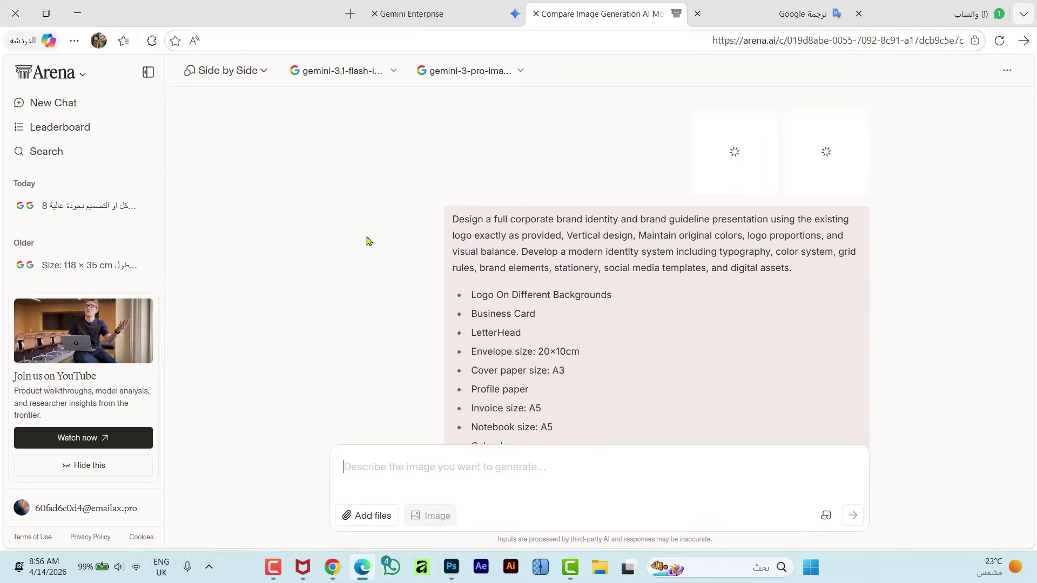
# Switch to Gemini Enterprise and enable the image creation (NB2) tool for the new chat.
pyautogui.scroll(5, 591, 299)
pyautogui.hotkey('ctrl', 'Tab')
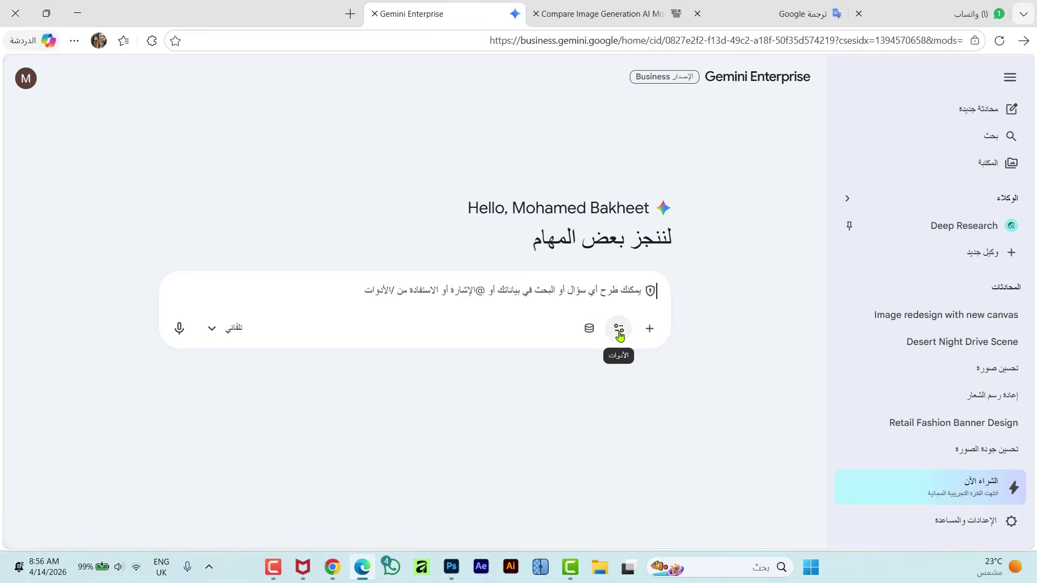
pyautogui.click(618, 331)
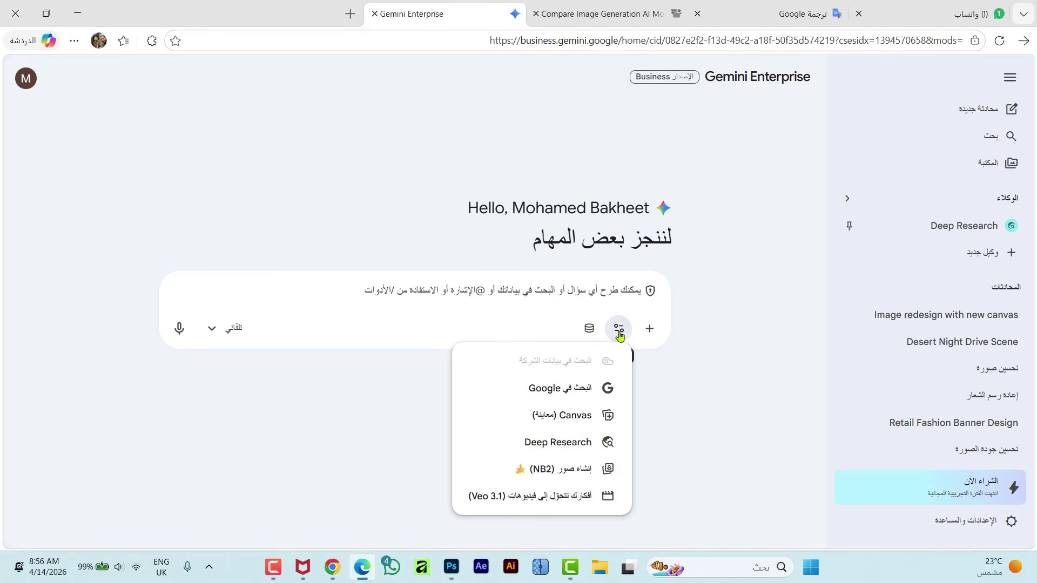
pyautogui.click(561, 469)
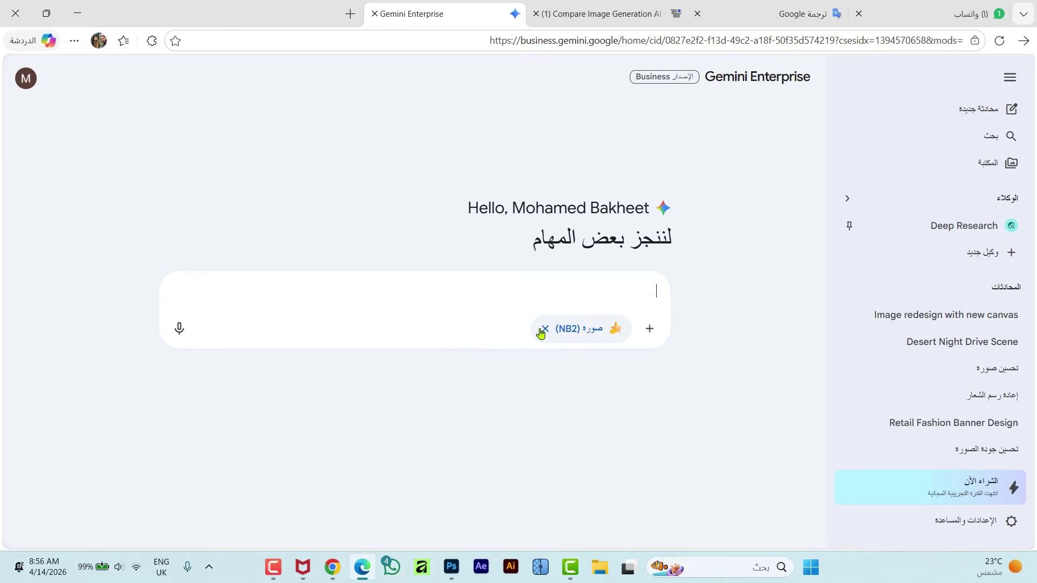
# Paste the brand identity prompt into the new Gemini chat, attach the two logo files, and submit it.
pyautogui.hotkey('ctrl', 'v')
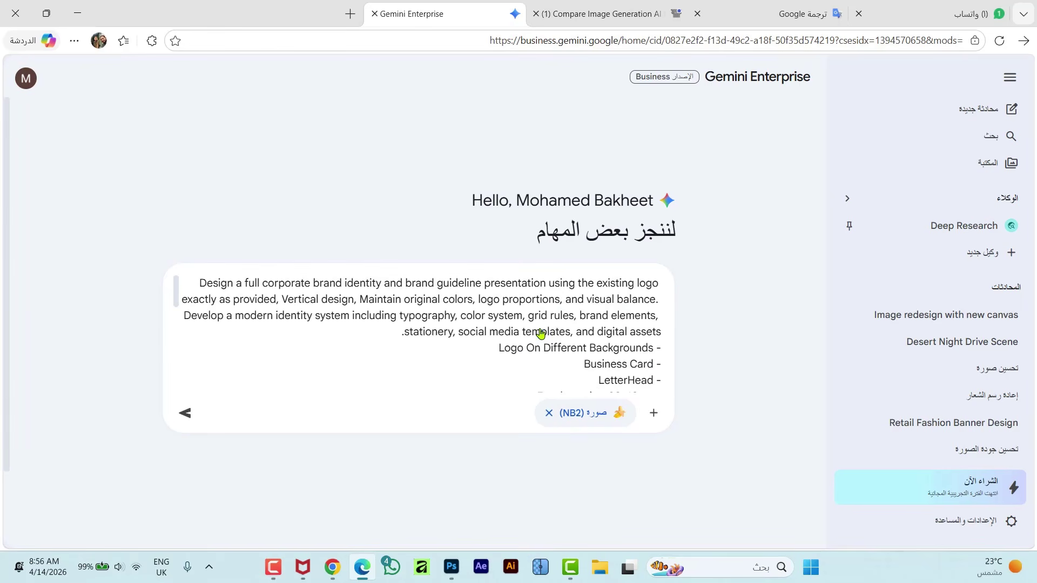
pyautogui.click(654, 415)
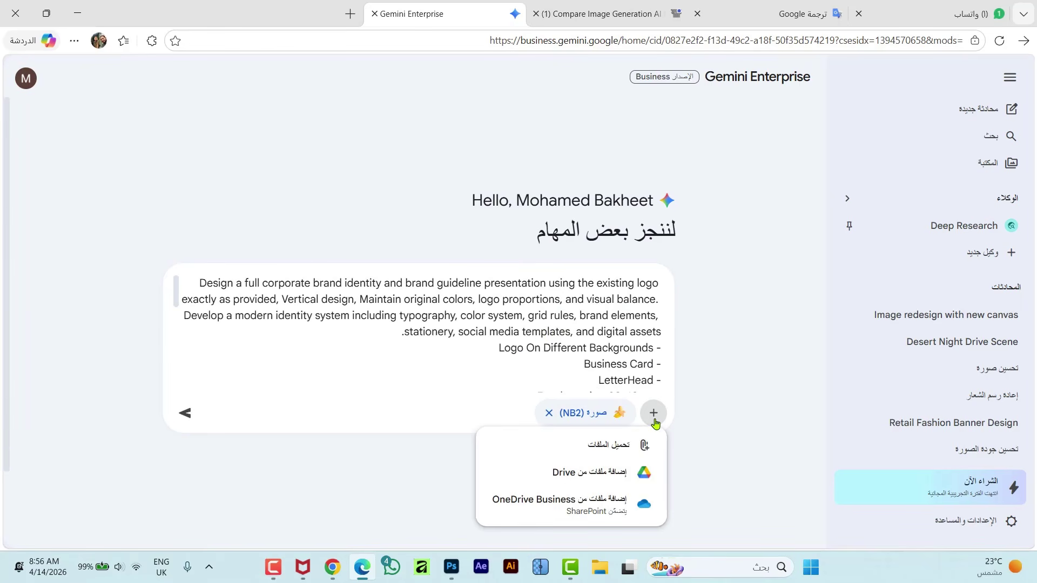
pyautogui.click(619, 449)
pyautogui.click(187, 414)
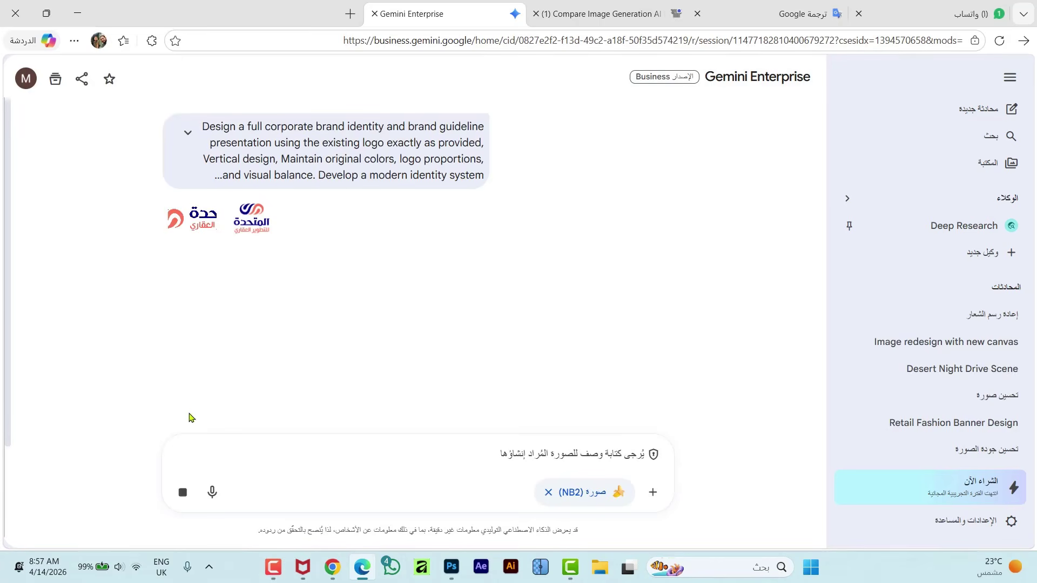
# Switch to Arena and regenerate the failed gemini-3.1-flash-image-preview response.
pyautogui.click(622, 14)
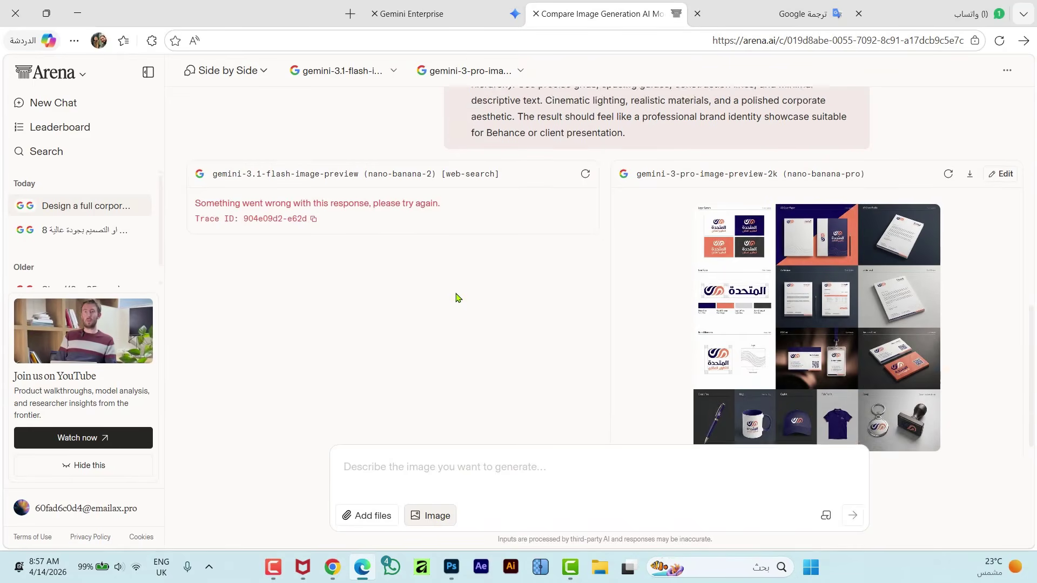
pyautogui.click(585, 292)
pyautogui.scroll(-3, 540, 324)
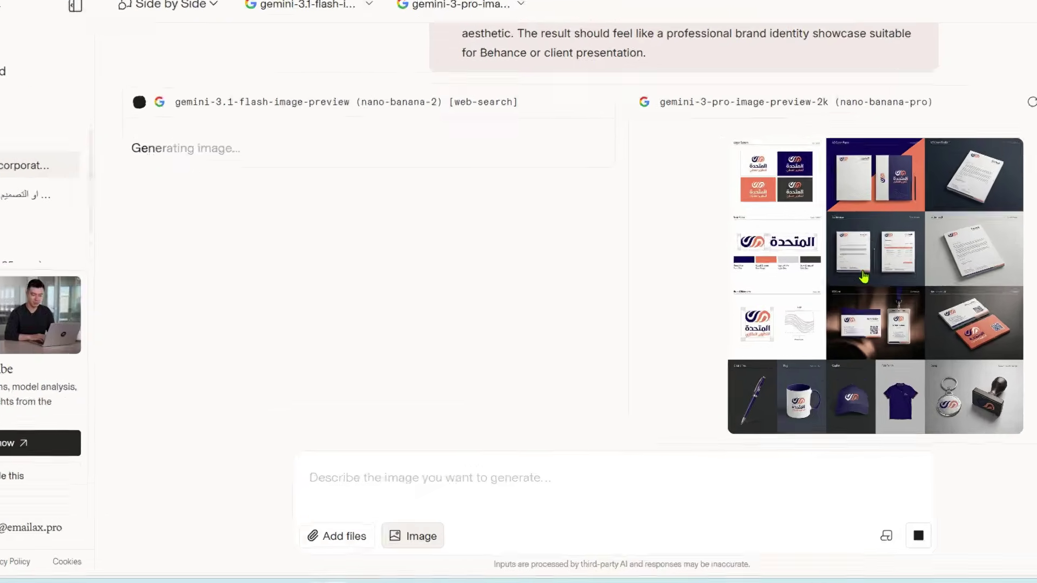
# Check the nano-banana-pro image at full size, and download both Arena images, naming the pro one pro.png and the nano-banana-2 one 2.png.
pyautogui.click(733, 440)
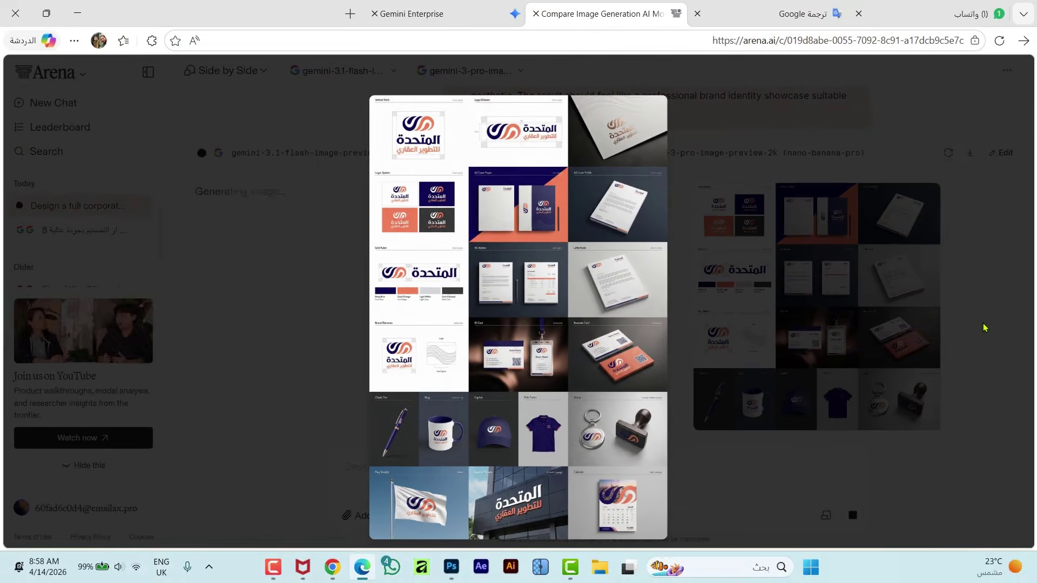
pyautogui.press('Escape')
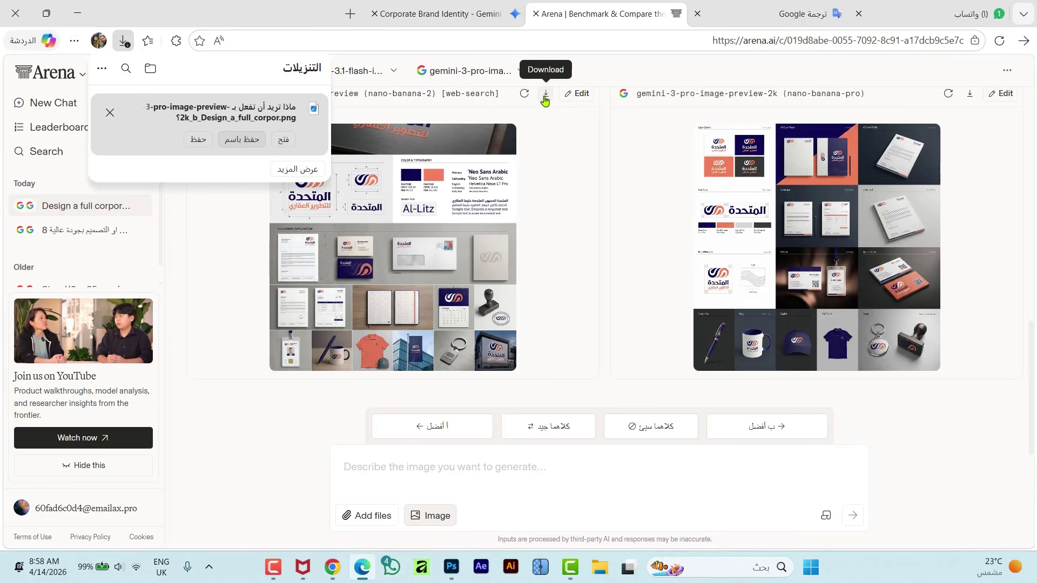
pyautogui.click(546, 99)
pyautogui.click(232, 128)
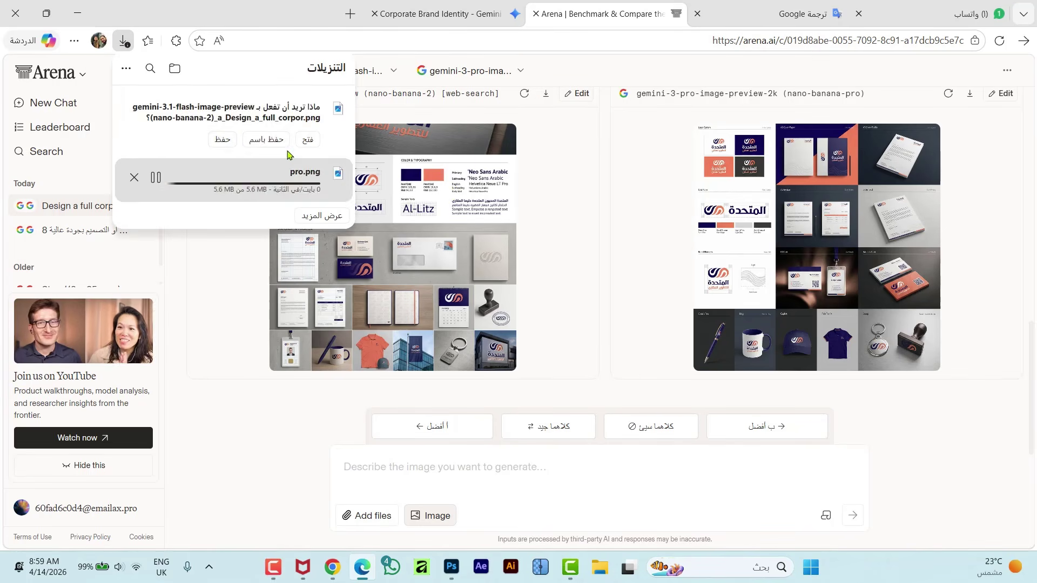
# Switch to Gemini Enterprise and examine the generated brand identity board and its accompanying description.
pyautogui.click(494, 17)
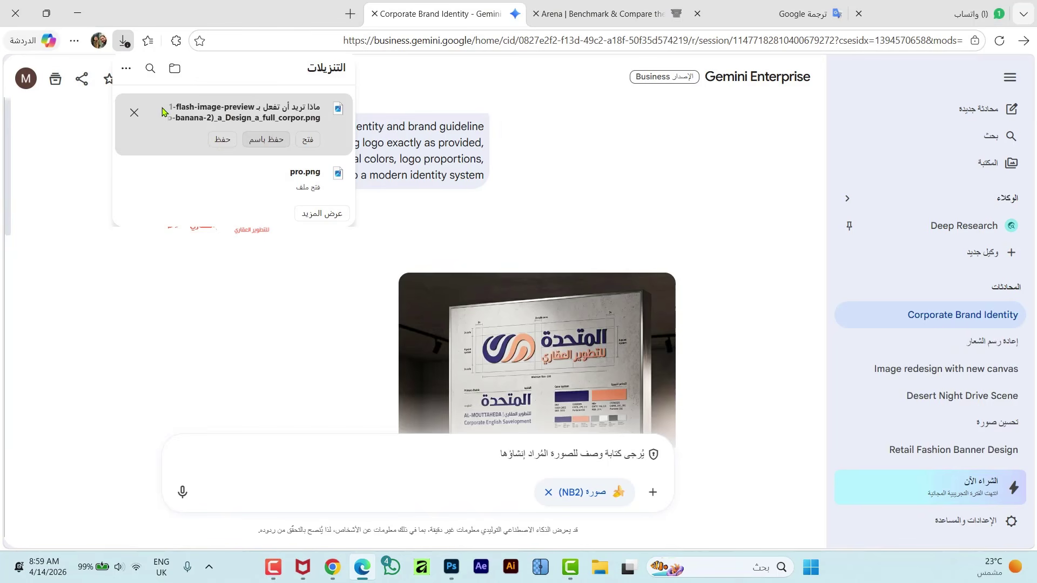
pyautogui.click(74, 233)
pyautogui.scroll(-4, 218, 305)
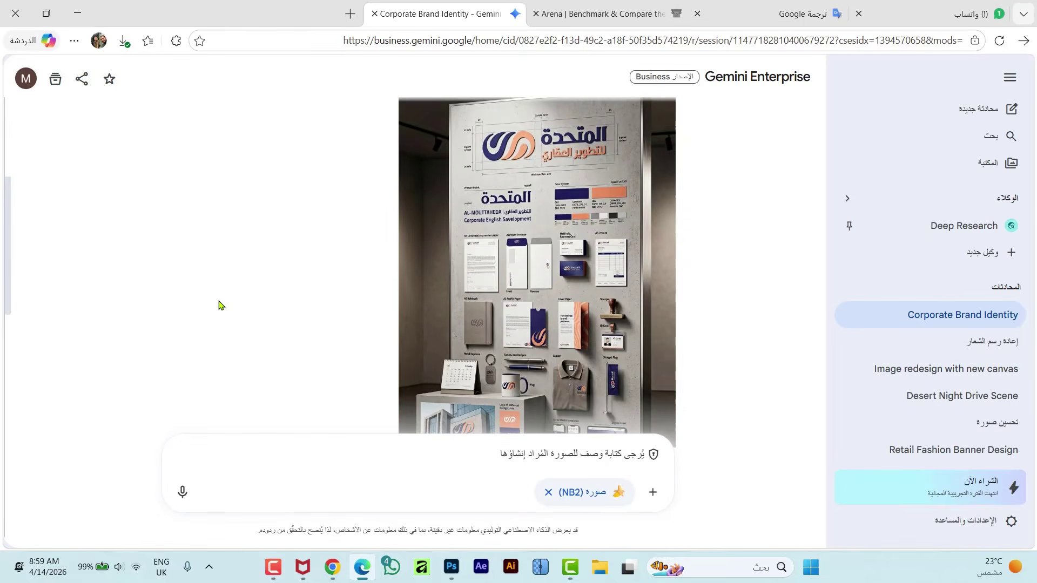
pyautogui.scroll(-3, 218, 305)
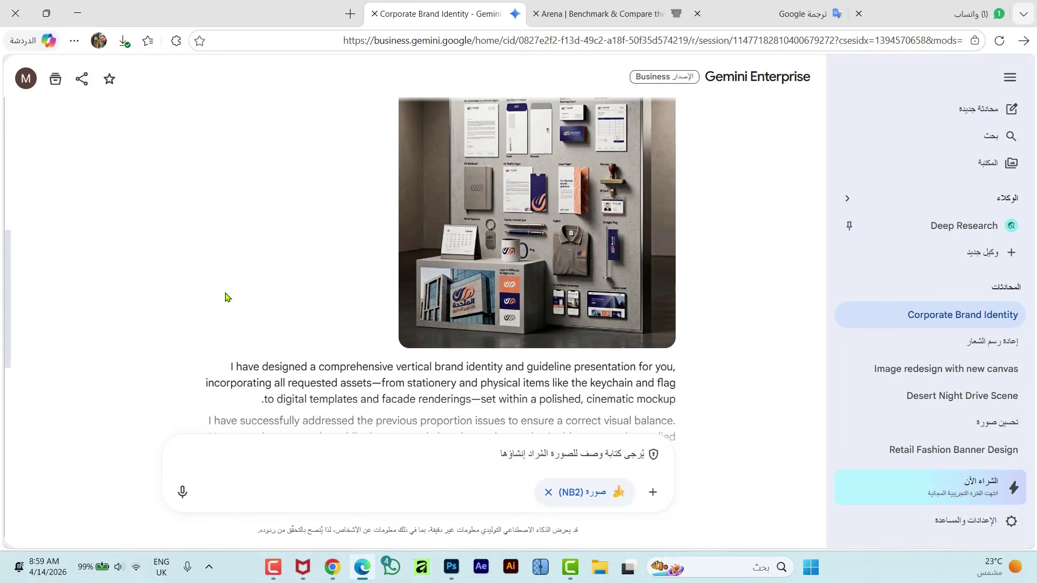
pyautogui.scroll(3, 226, 297)
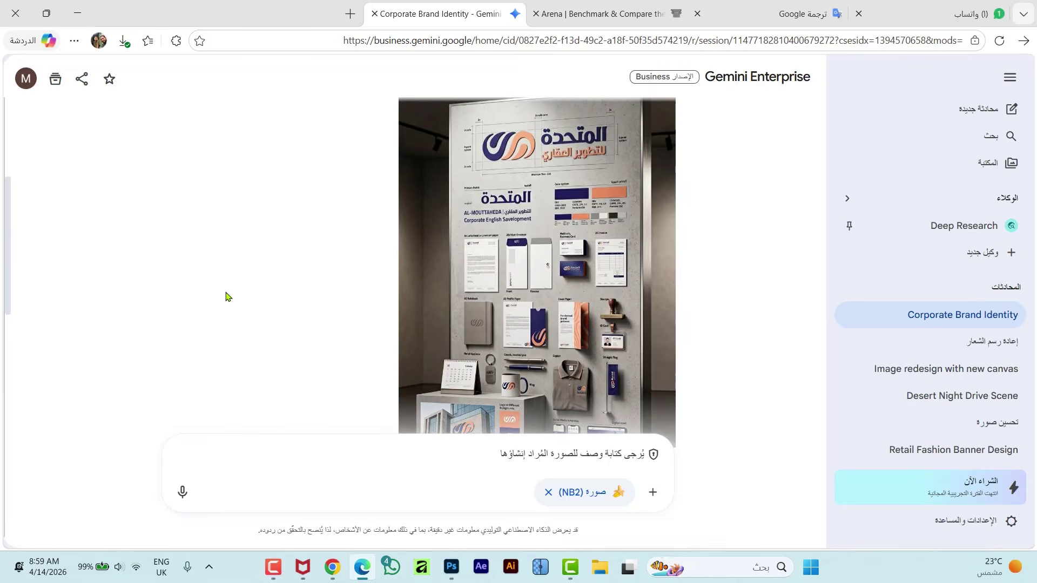
pyautogui.scroll(2, 226, 296)
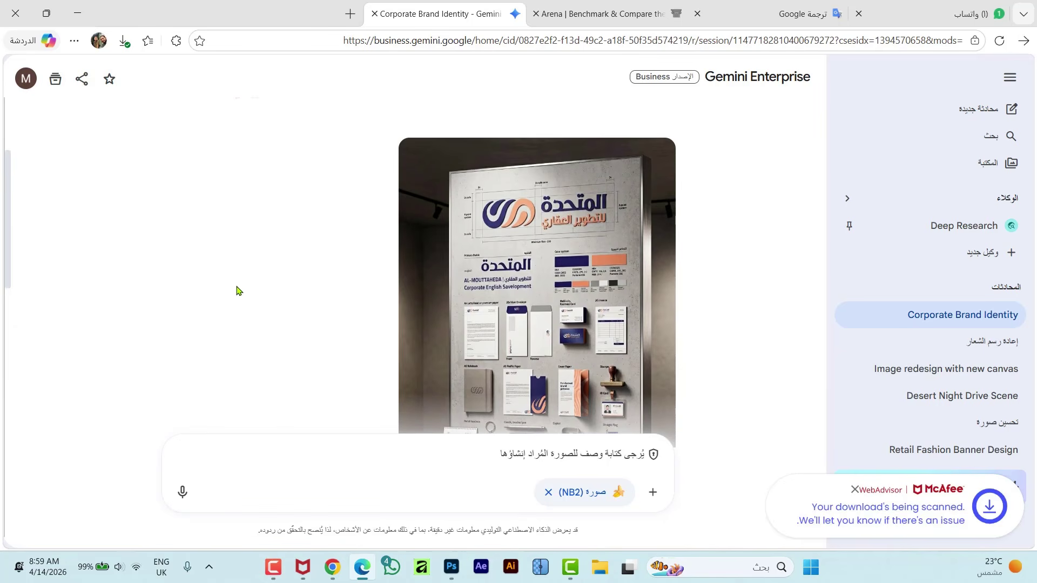
# Open pro.png in the Photos viewer and examine its mockups up close, from the logo section down to the calendar.
pyautogui.scroll(3, 250, 287)
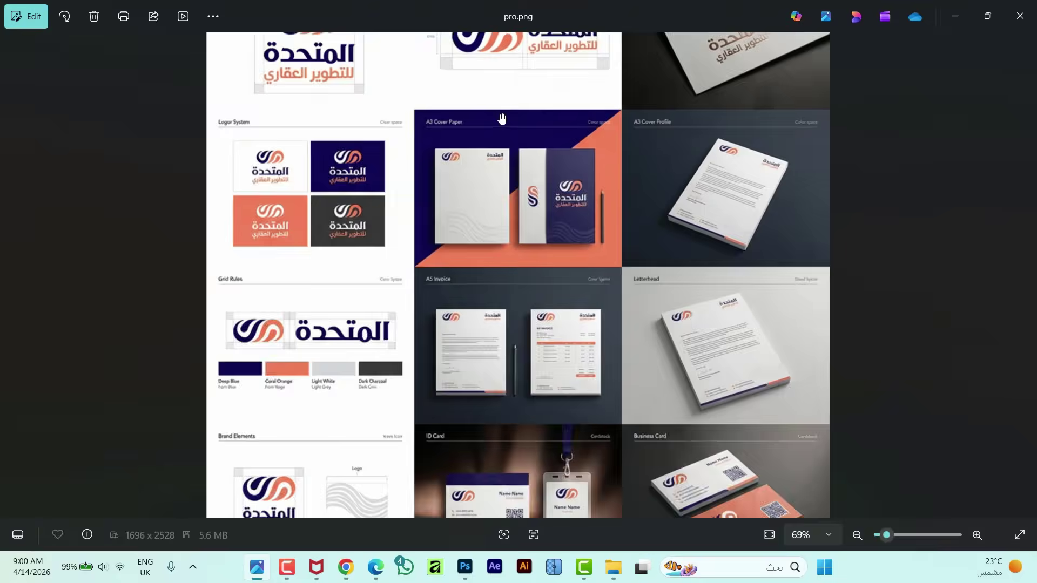
pyautogui.scroll(4, 501, 118)
pyautogui.moveTo(505, 234); pyautogui.dragTo(510, 413)
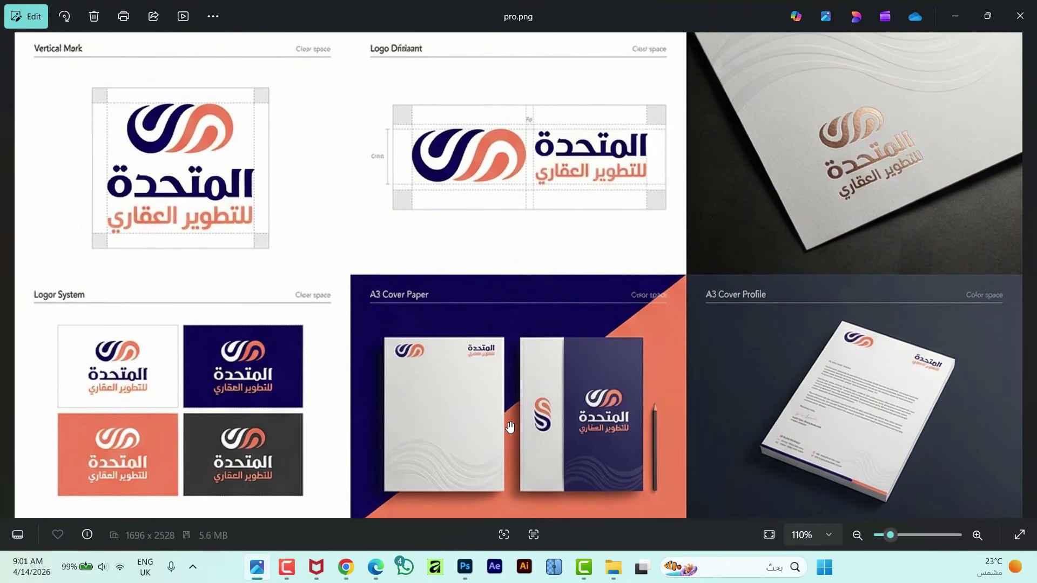
pyautogui.moveTo(510, 428); pyautogui.dragTo(522, 305)
pyautogui.moveTo(518, 460); pyautogui.dragTo(546, 262)
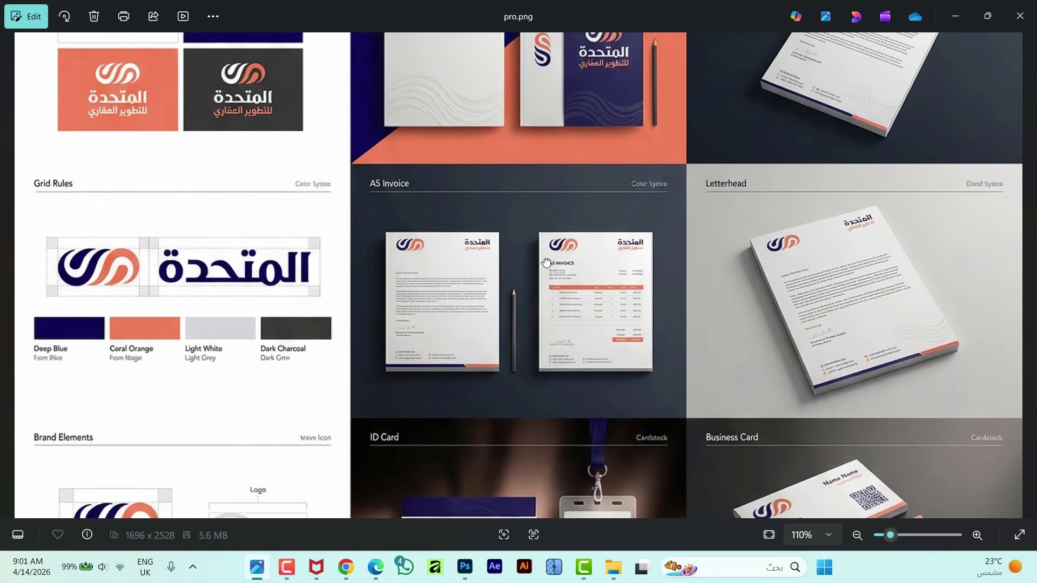
pyautogui.moveTo(530, 483); pyautogui.dragTo(530, 301)
pyautogui.moveTo(521, 471); pyautogui.dragTo(519, 297)
pyautogui.moveTo(504, 459); pyautogui.dragTo(505, 296)
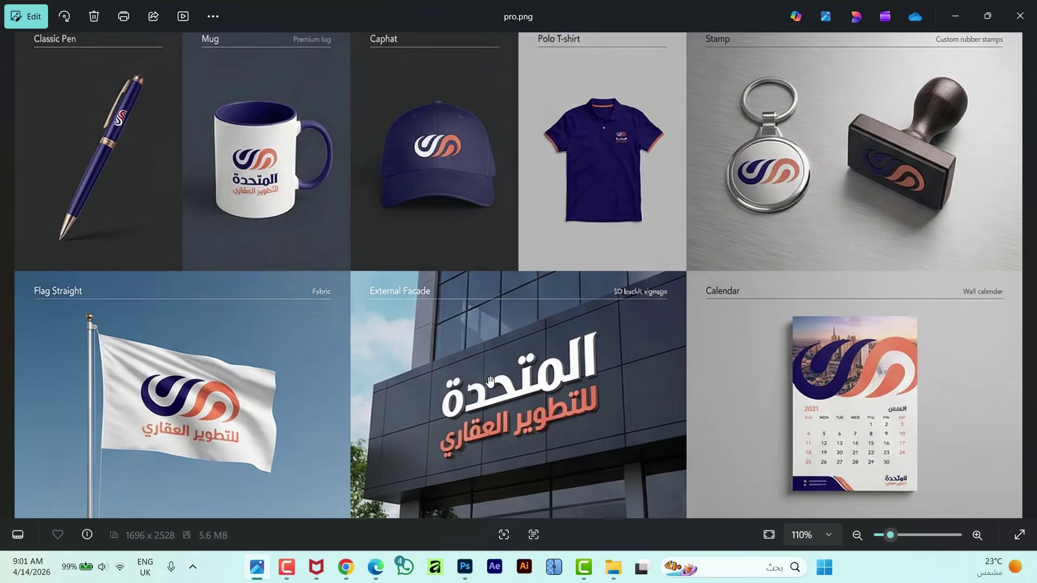
pyautogui.scroll(-5, 491, 381)
# Go to 2.png in the Photos viewer and examine its sections up close, from the cover to the digital mockups.
pyautogui.press('Right')
pyautogui.press('Right')
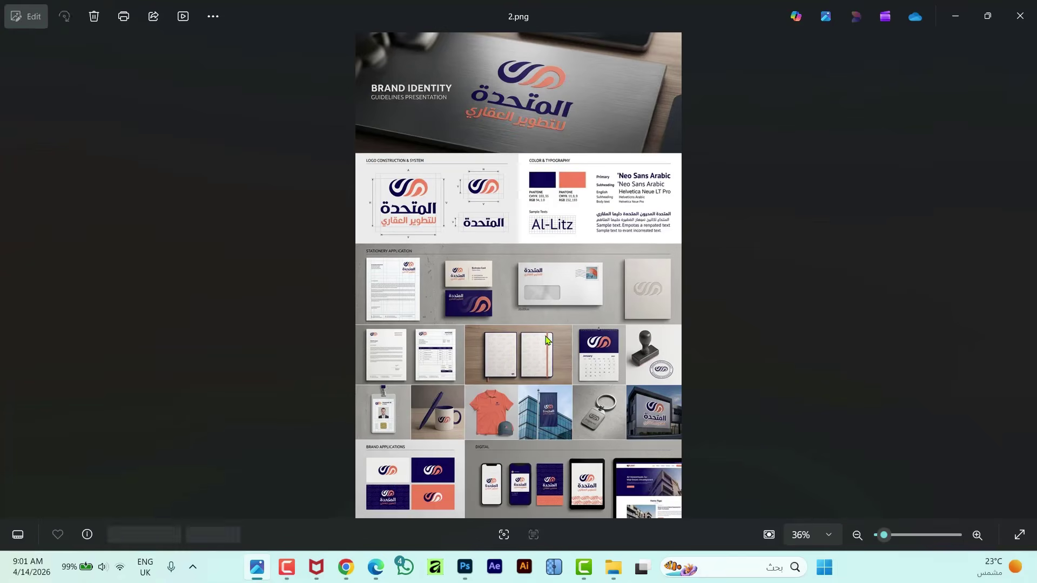
pyautogui.scroll(5, 520, 107)
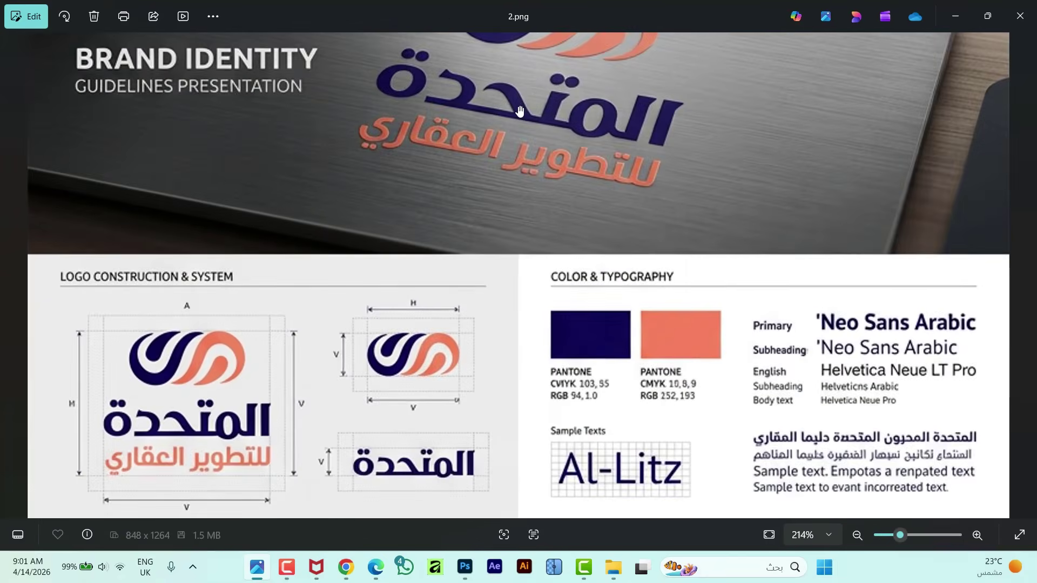
pyautogui.scroll(-1, 517, 115)
pyautogui.moveTo(515, 141); pyautogui.dragTo(477, 340)
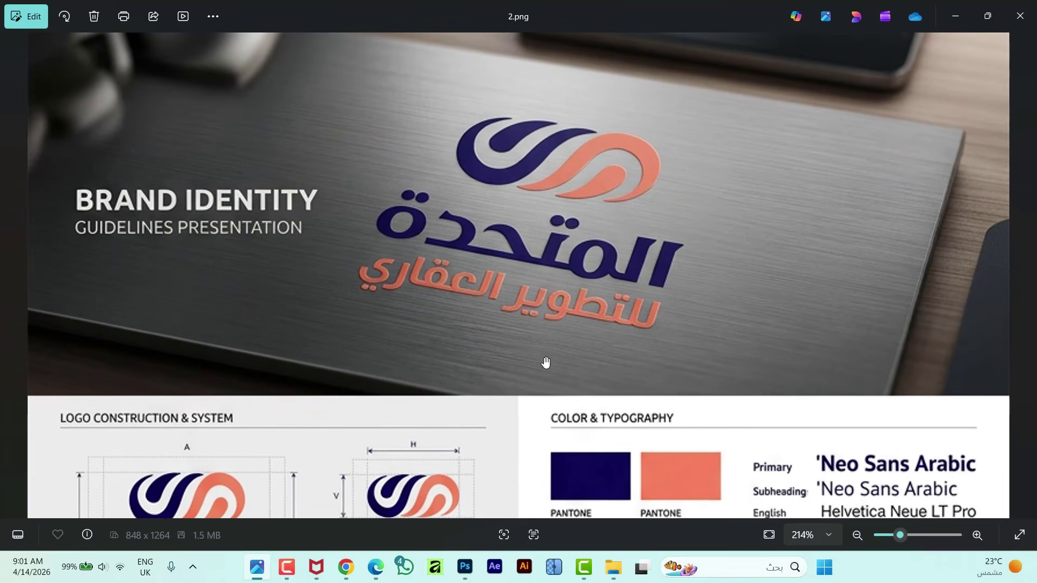
pyautogui.scroll(-10, 546, 362)
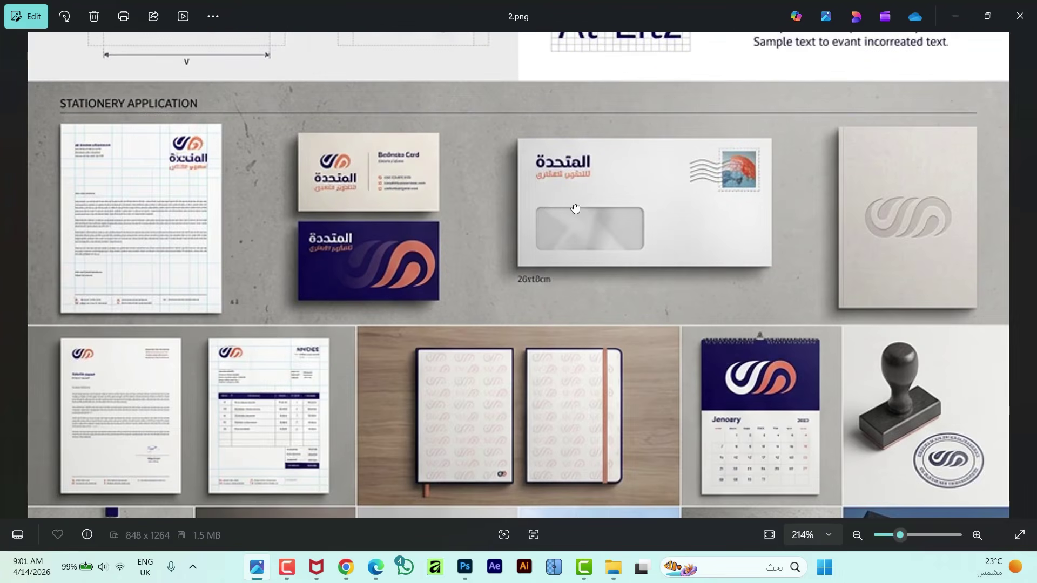
pyautogui.scroll(-3, 566, 291)
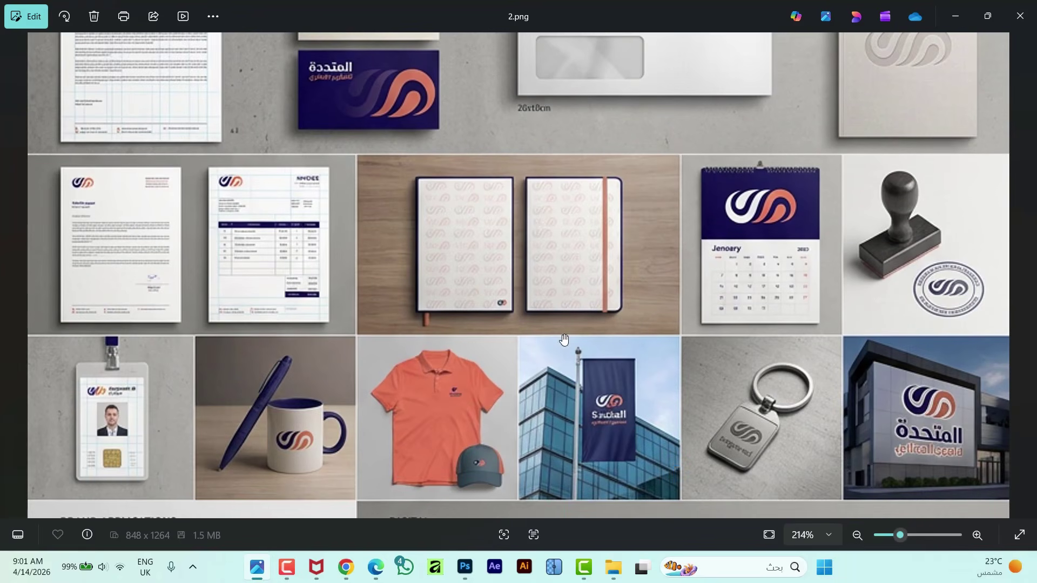
pyautogui.scroll(-3, 562, 370)
pyautogui.keyDown('ctrl'); pyautogui.scroll(-5, 556, 275); pyautogui.keyUp('ctrl')
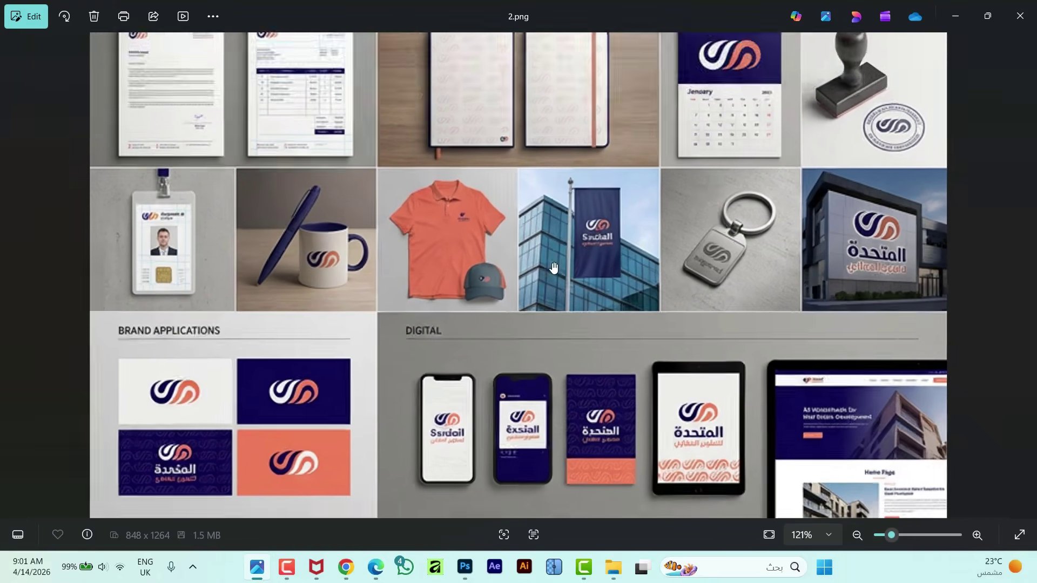
# Return to Arena and regenerate both the nano-banana-2 and nano-banana-pro responses.
pyautogui.hotkey('alt', 'Tab')
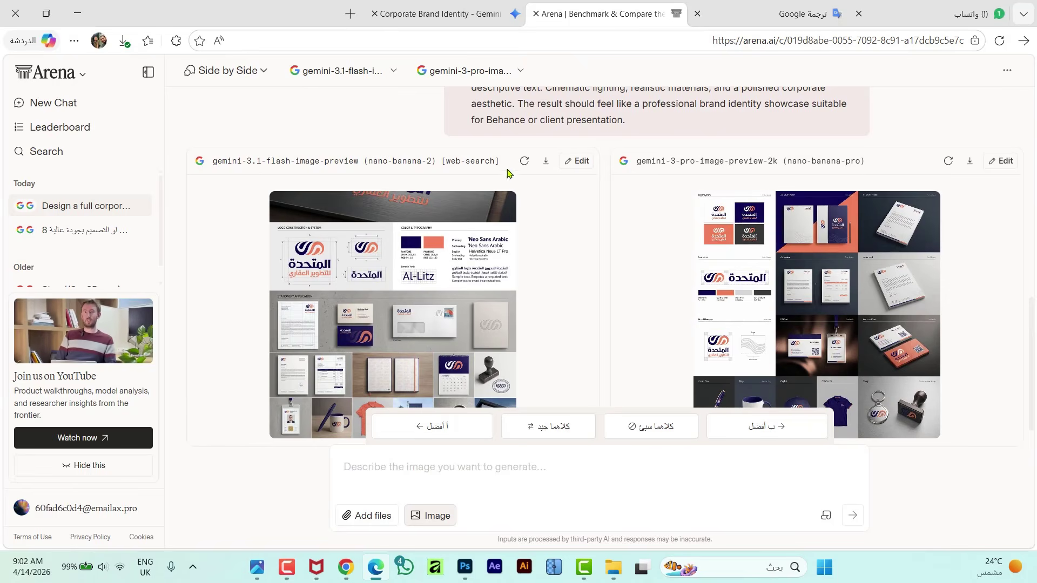
pyautogui.click(524, 163)
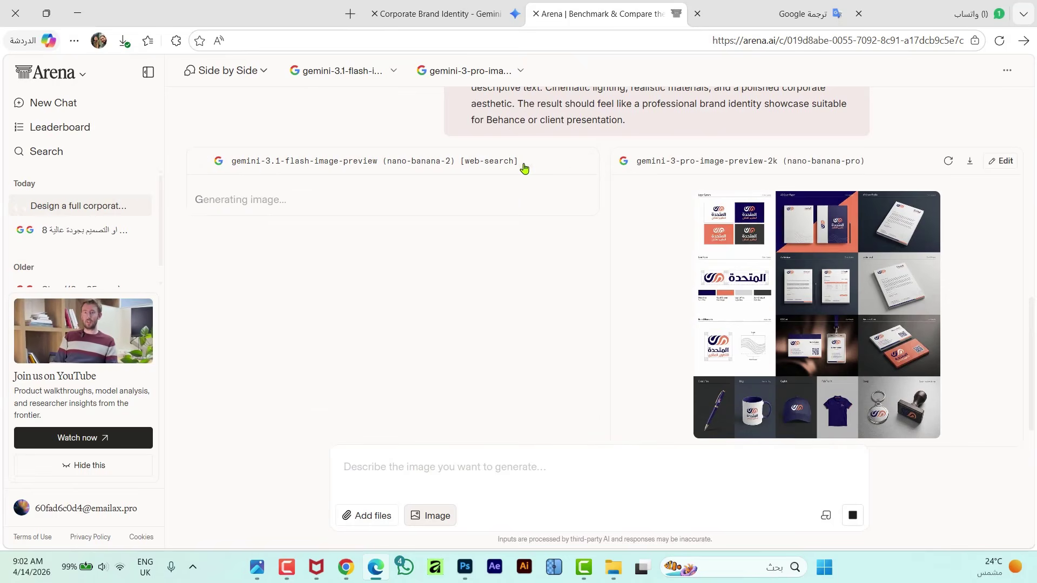
pyautogui.click(949, 164)
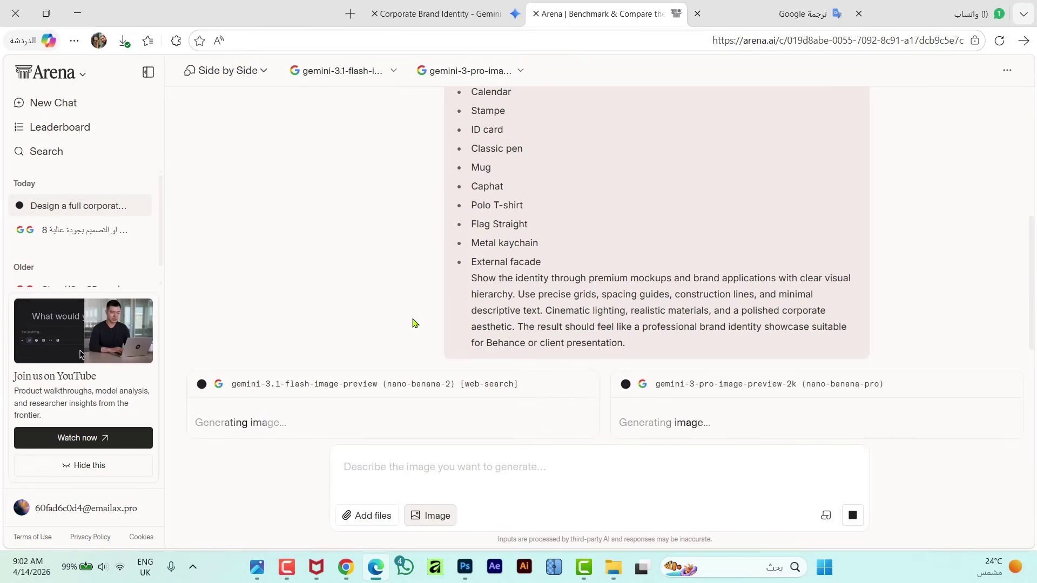
# Switch to Gemini Enterprise, view the generated brand board at full size, and close the preview.
pyautogui.hotkey('ctrl', 'Tab')
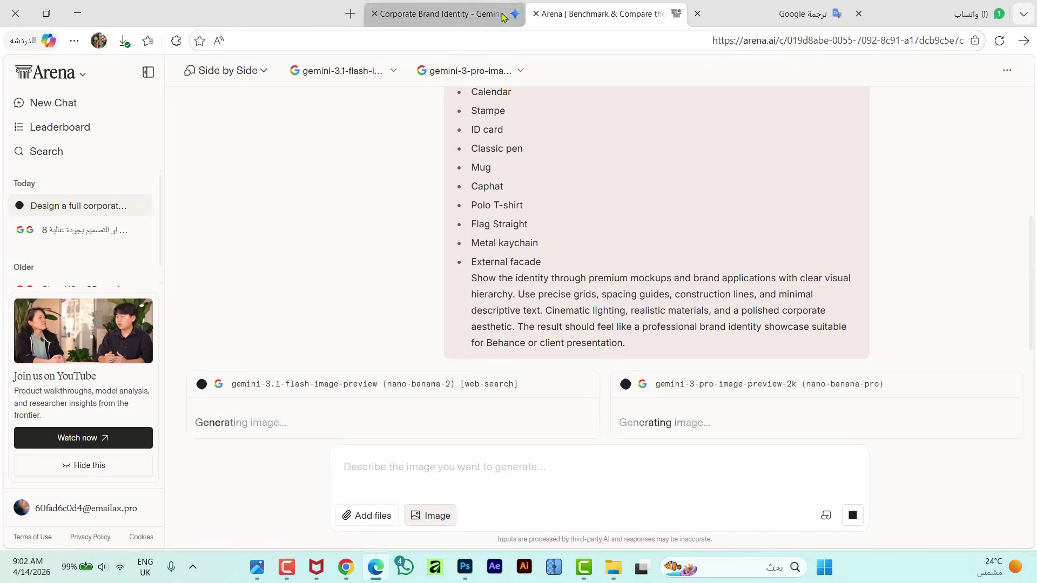
pyautogui.click(473, 286)
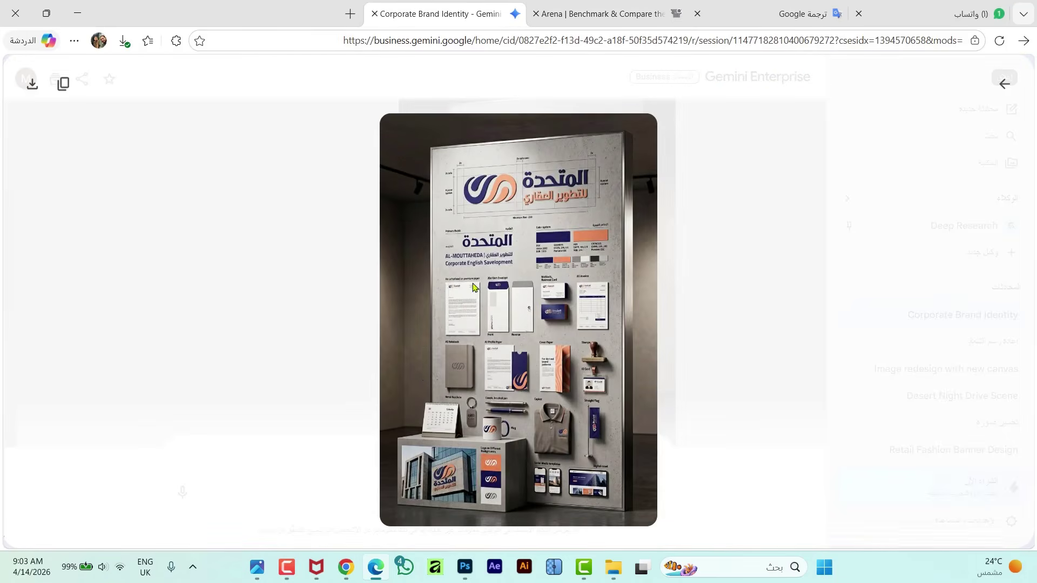
pyautogui.click(208, 327)
# Reuse both logos from the earlier message as attachments, paste the brand identity prompt again, and submit it in the same Gemini chat.
pyautogui.scroll(3, 227, 315)
pyautogui.moveTo(252, 219); pyautogui.dragTo(363, 486)
pyautogui.moveTo(204, 216); pyautogui.dragTo(291, 459)
pyautogui.tripleClick(355, 148)
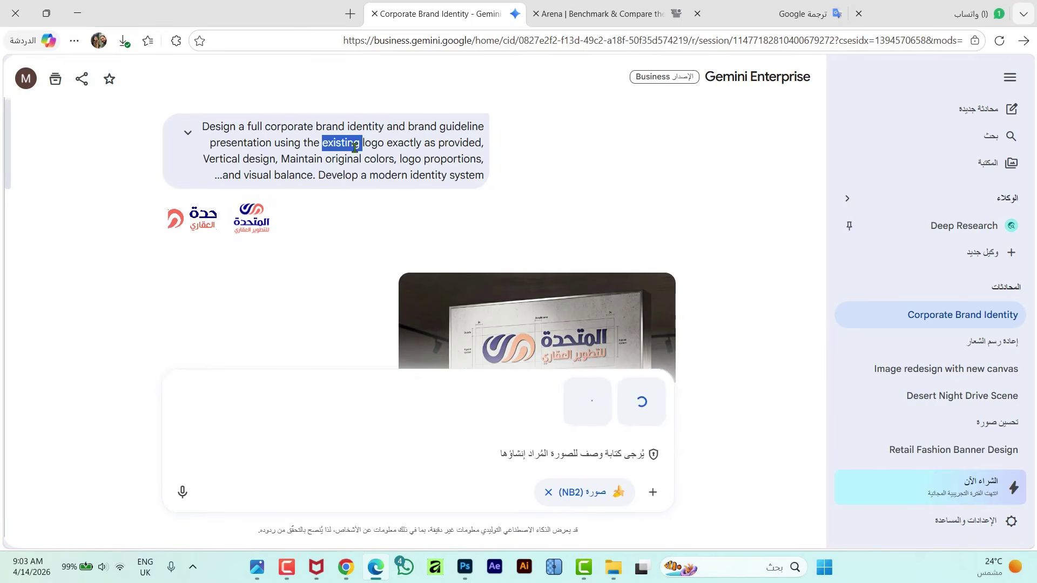
pyautogui.click(452, 456)
pyautogui.hotkey('ctrl', 'v')
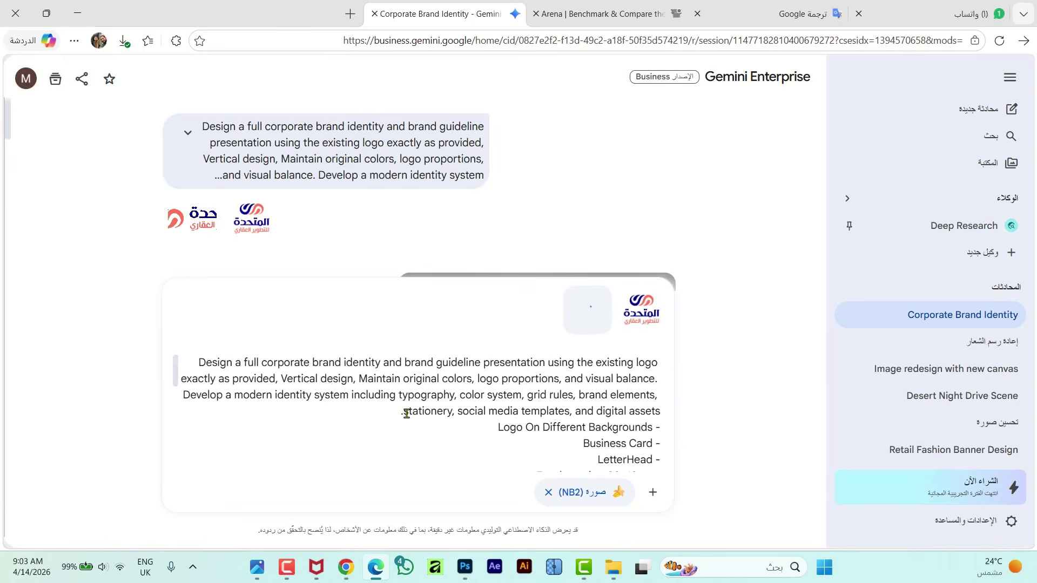
pyautogui.click(184, 492)
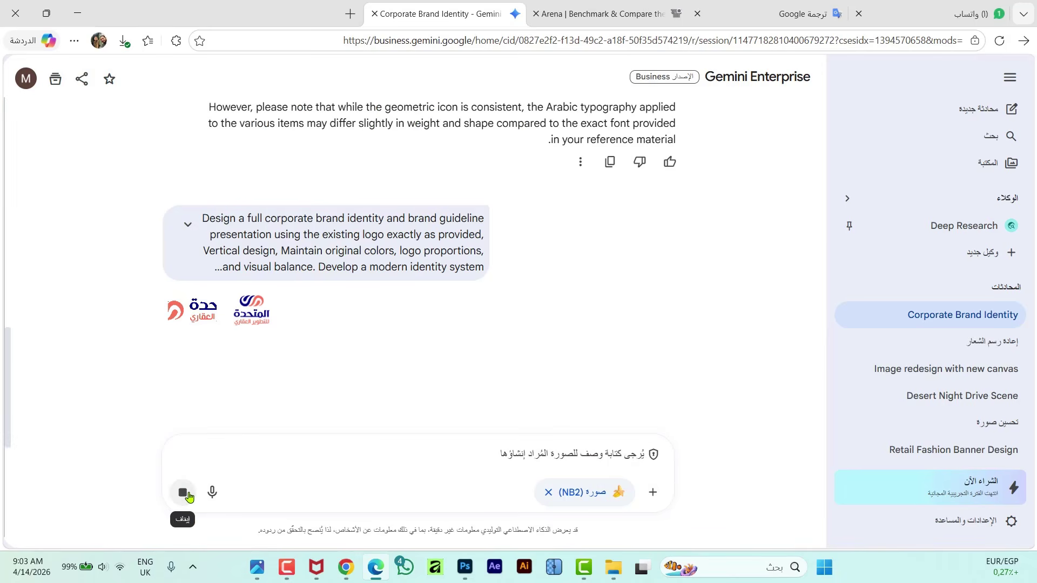
# Switch to Arena and compare the regenerated nano-banana-2 and nano-banana-pro images at full size.
pyautogui.click(614, 15)
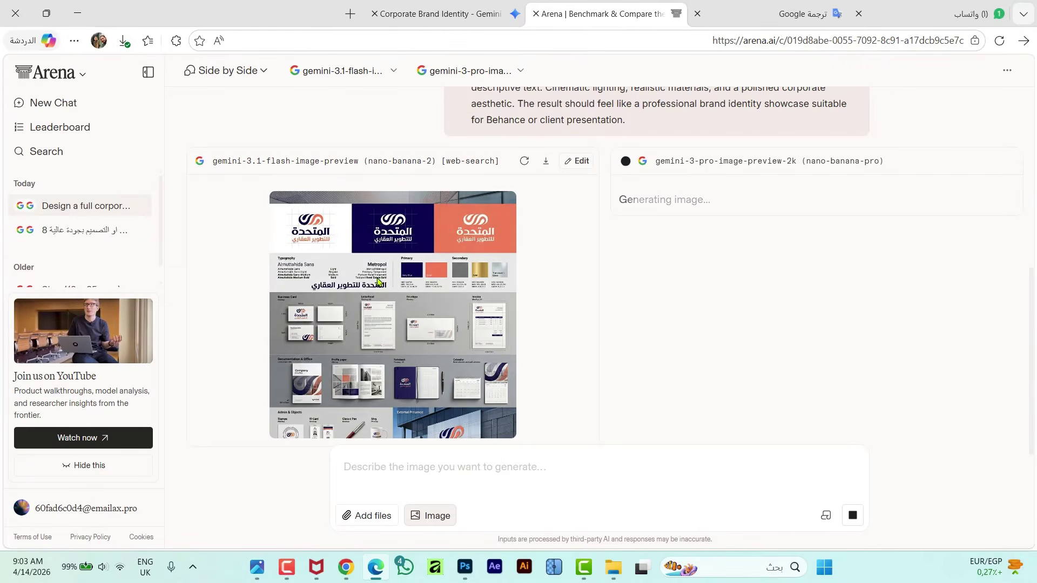
pyautogui.click(426, 354)
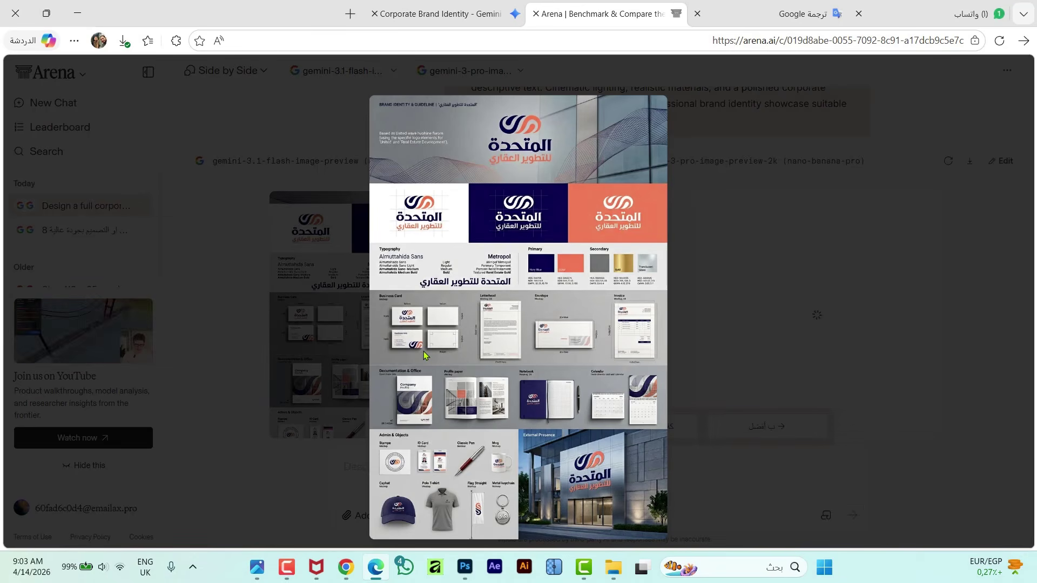
pyautogui.click(216, 274)
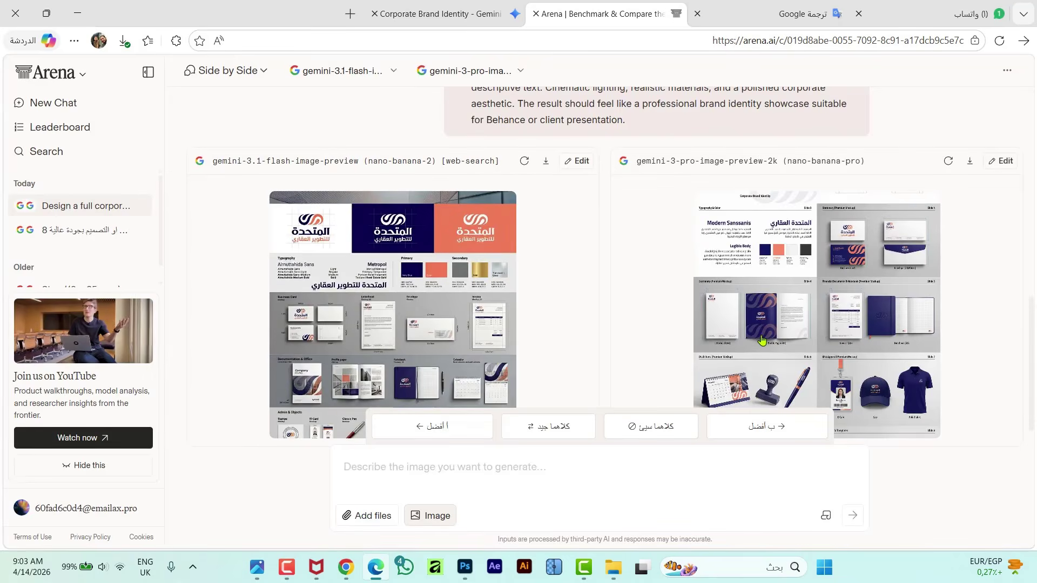
pyautogui.click(764, 341)
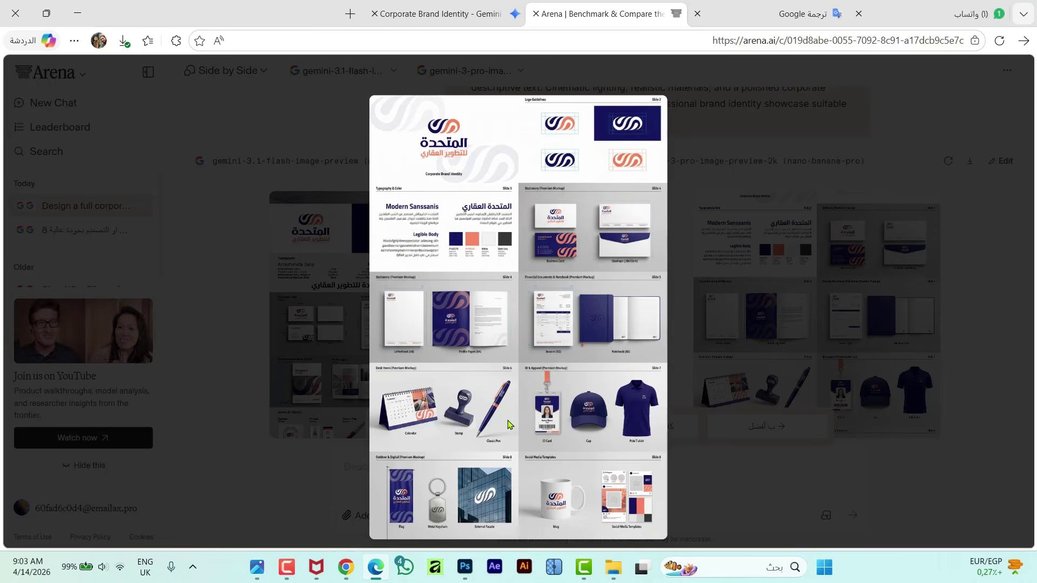
pyautogui.click(213, 301)
pyautogui.click(372, 273)
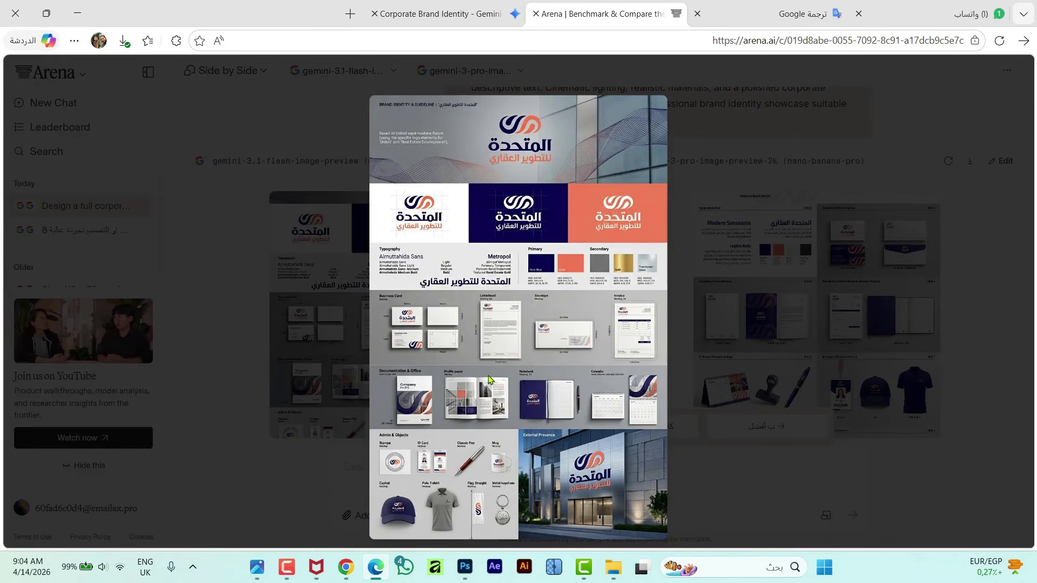
pyautogui.click(717, 460)
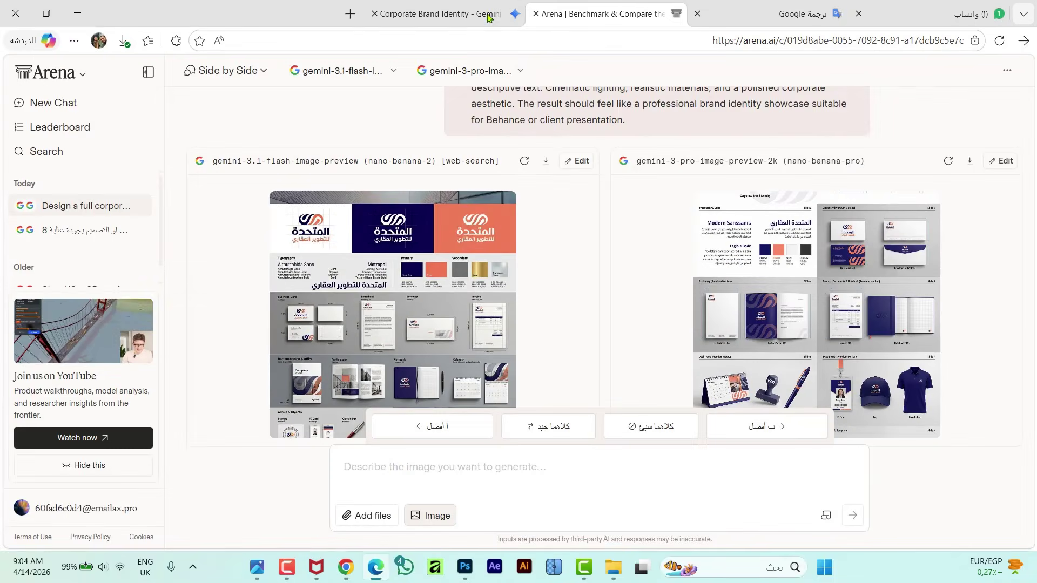
# Switch to Gemini Enterprise and open the newly generated brand identity image at full size.
pyautogui.click(438, 14)
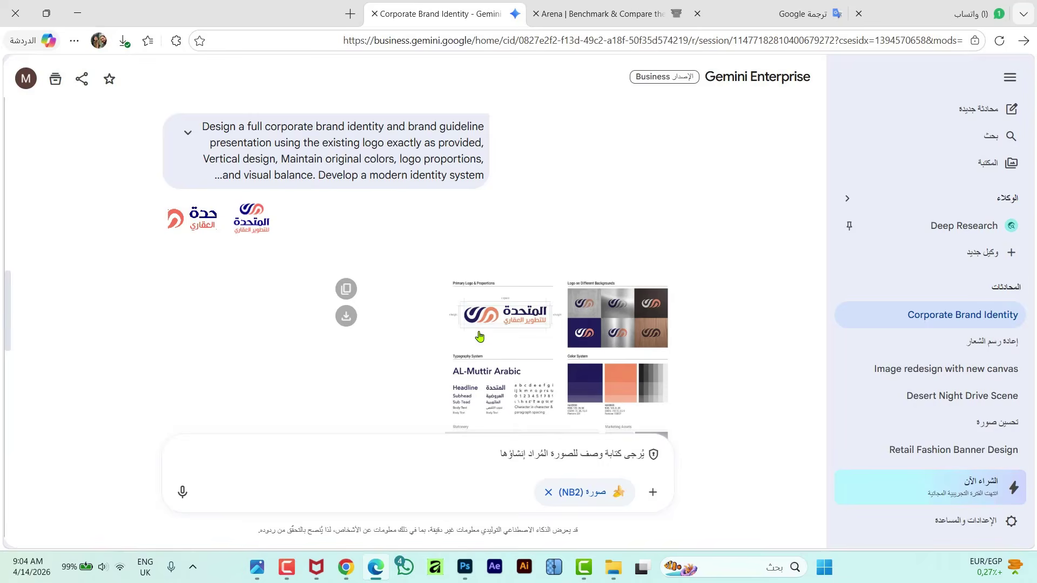
pyautogui.scroll(5, 536, 247)
pyautogui.click(536, 246)
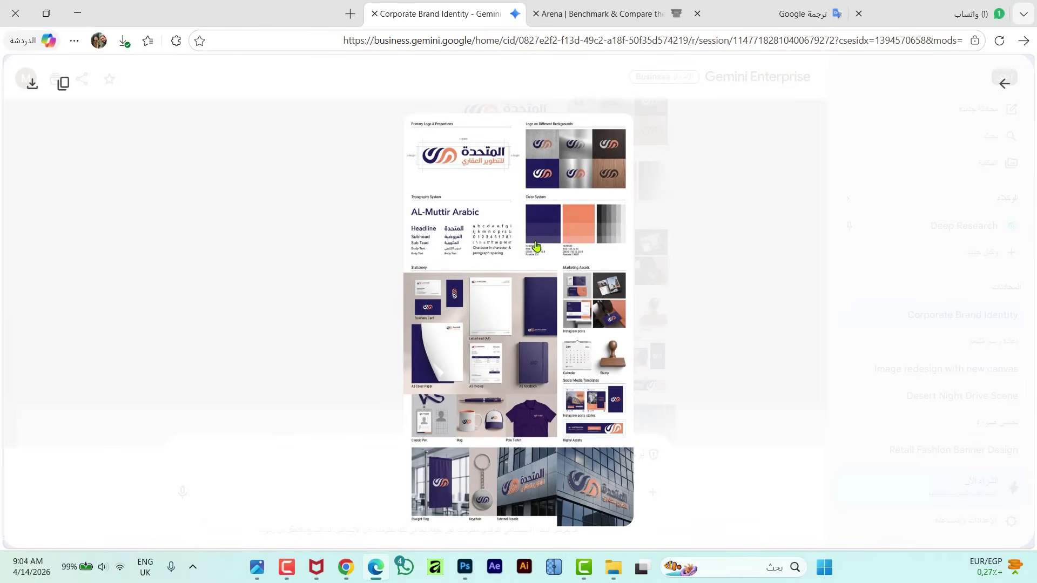